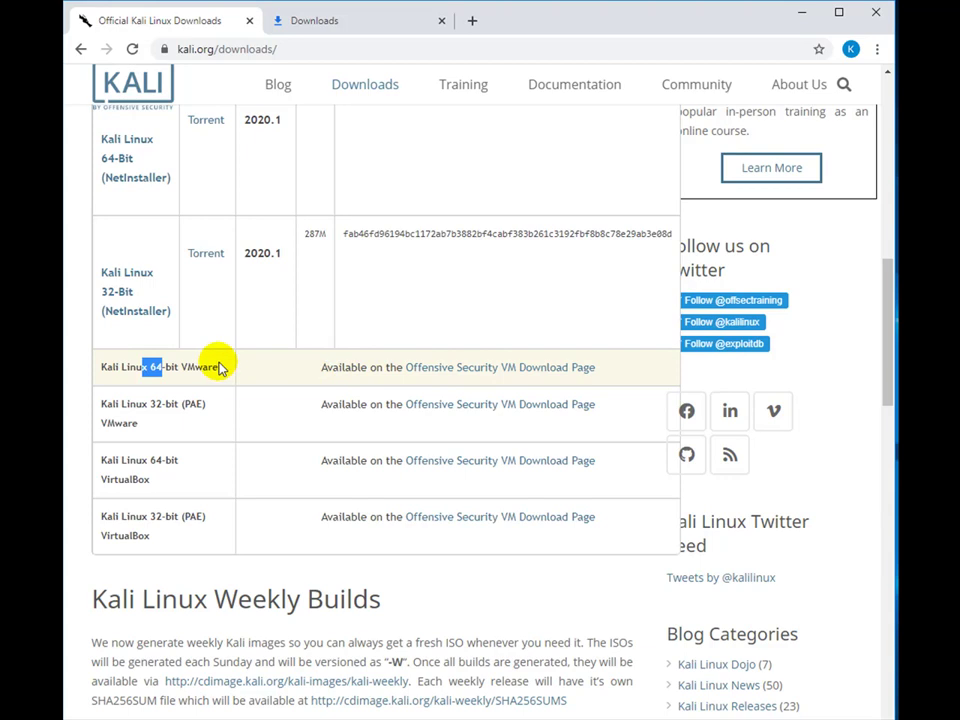
- Start downloading Kali Linux VMware 64-Bit from the Offensive Security page, then cancel it in Downloads
click(488, 369)
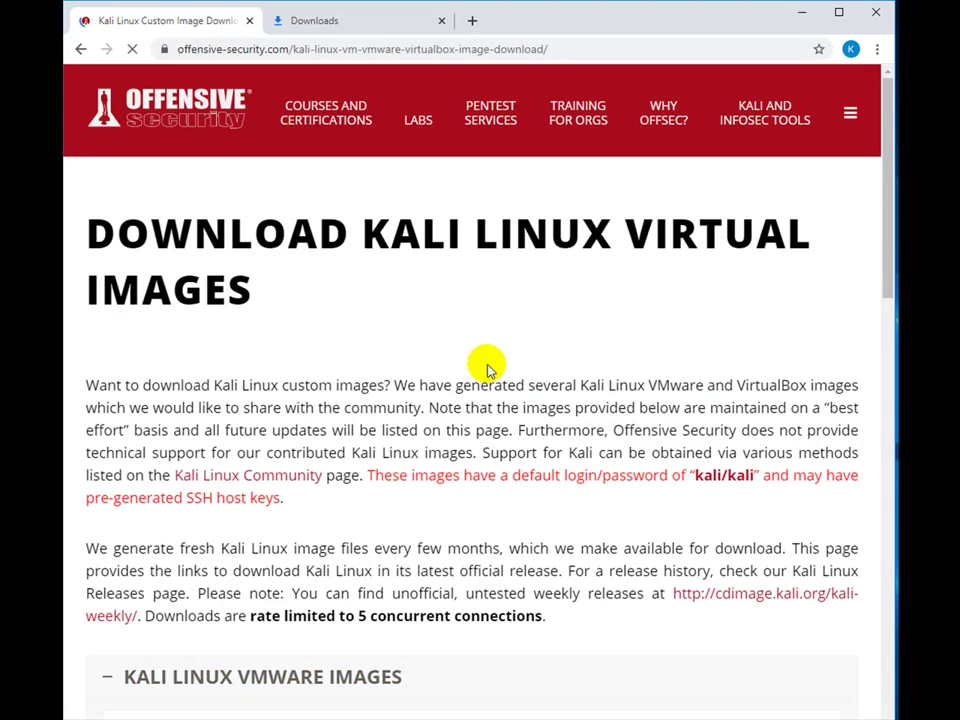
scroll(487, 369, down, 4)
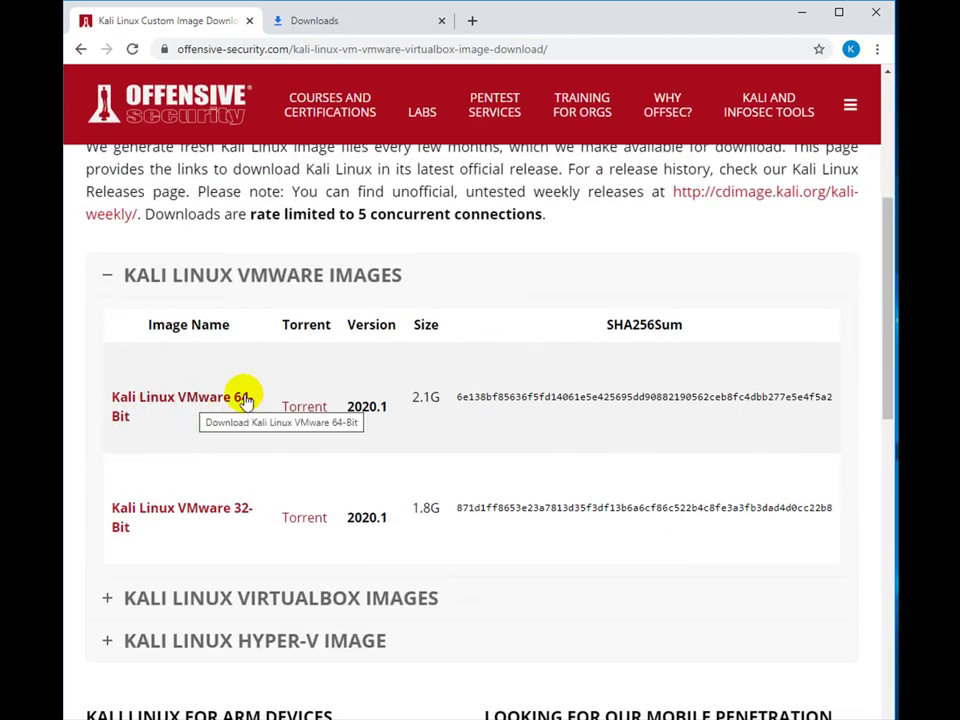
click(210, 403)
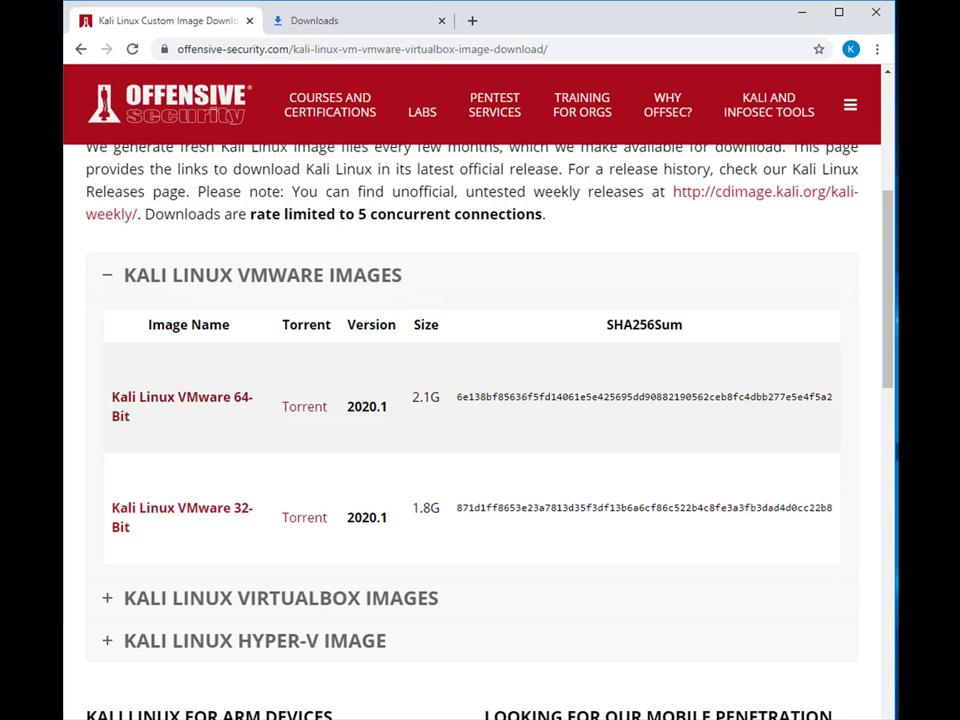
key(ctrl+Tab)
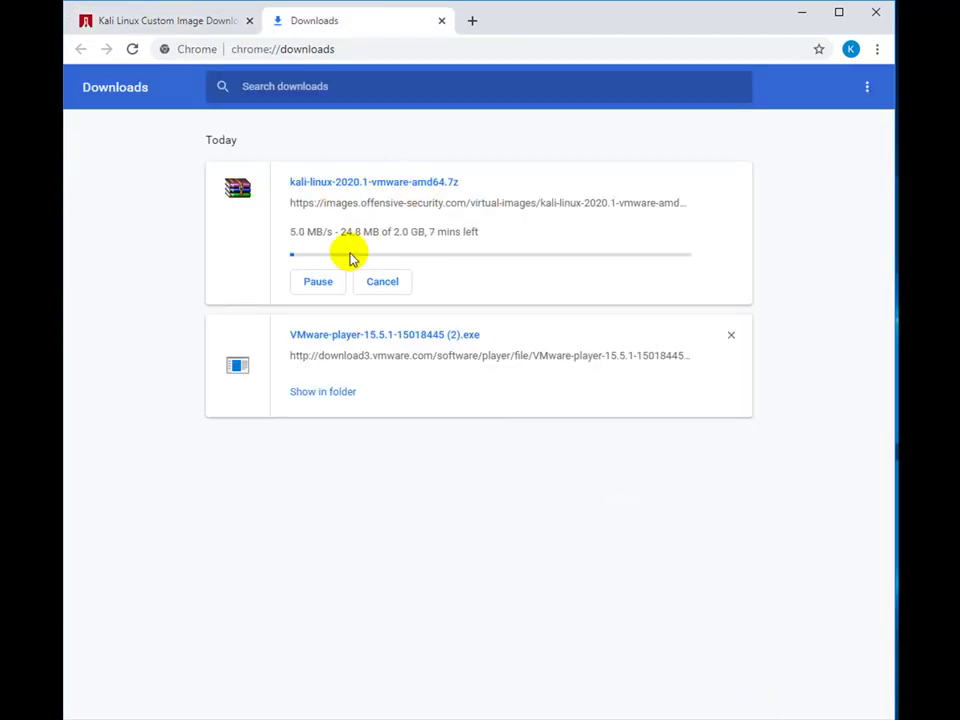
click(328, 282)
click(402, 288)
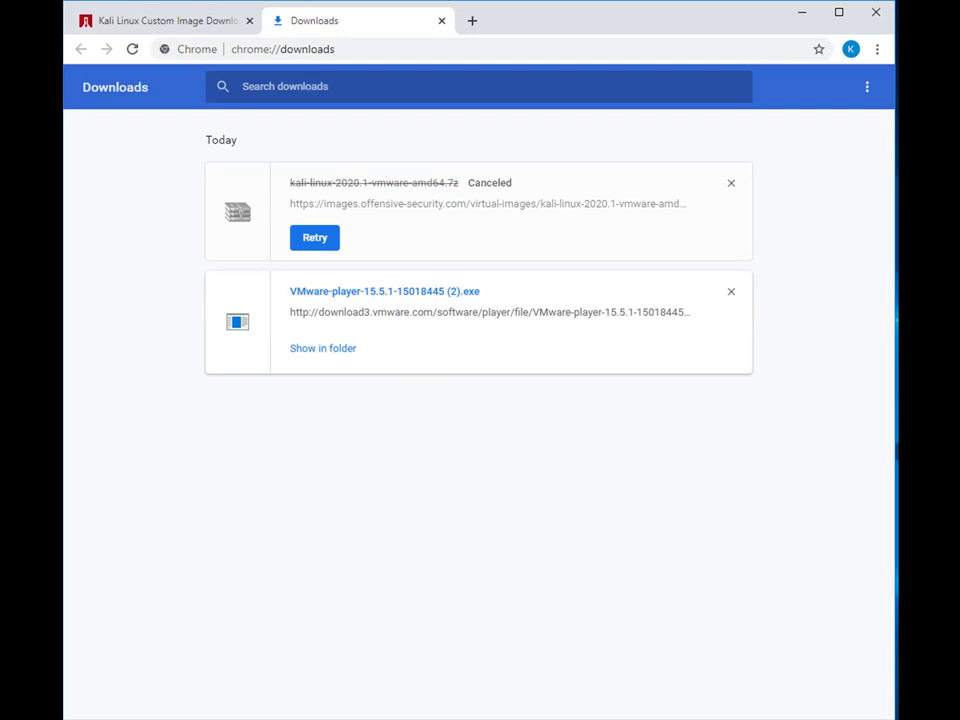
- Add 'i already downloaded, lets try to install' and 'its very ea…' to the Notepad notes, then minimize them
key(alt+Tab)
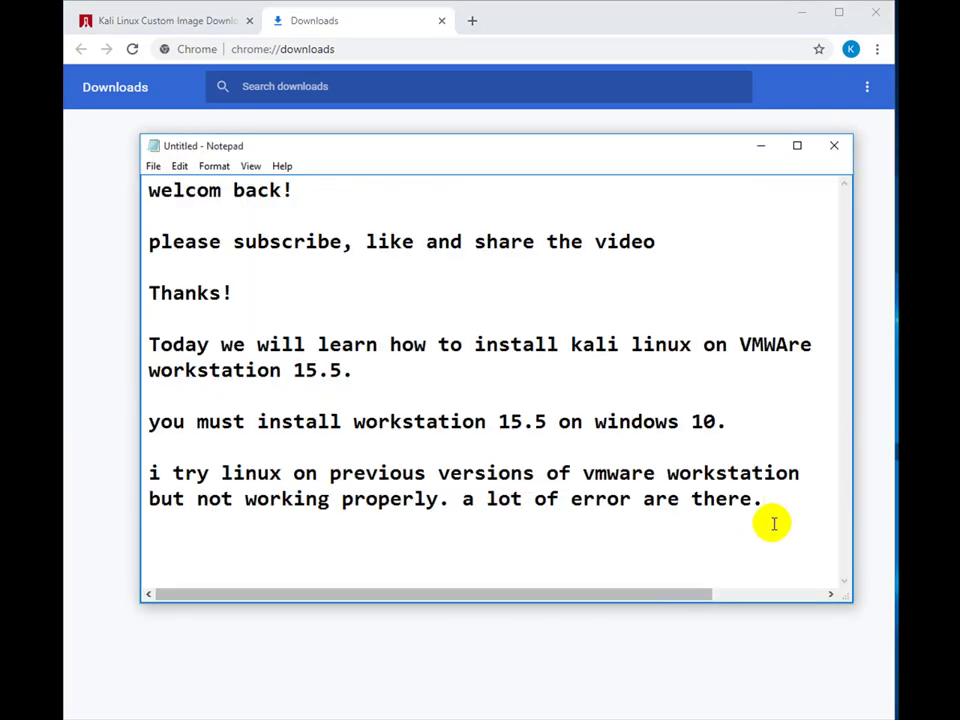
key(Return)
key(Return)
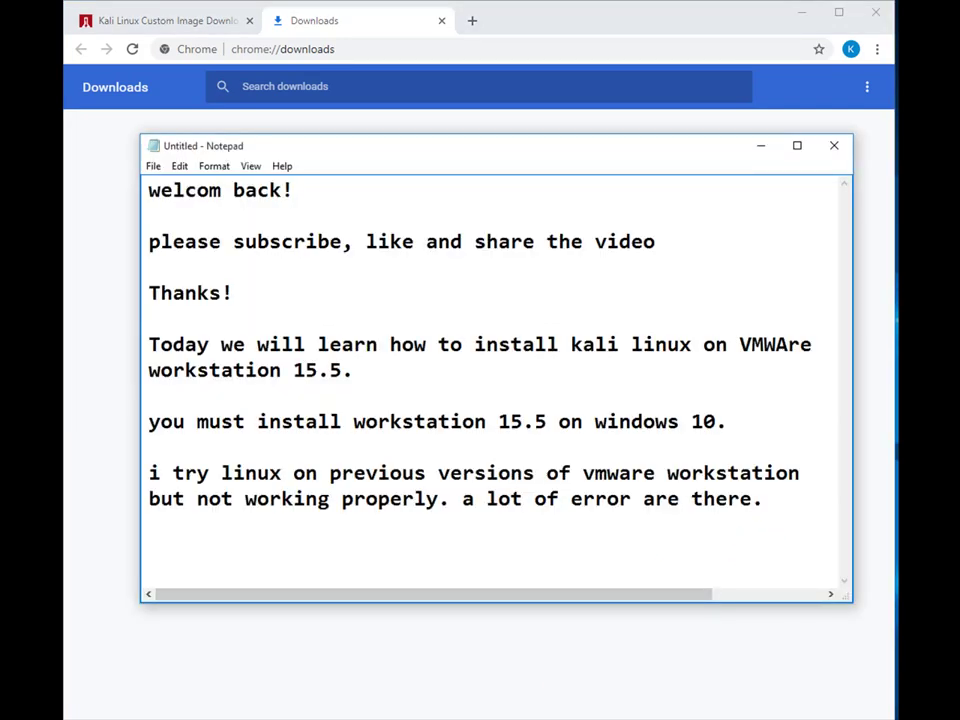
text(i alread)
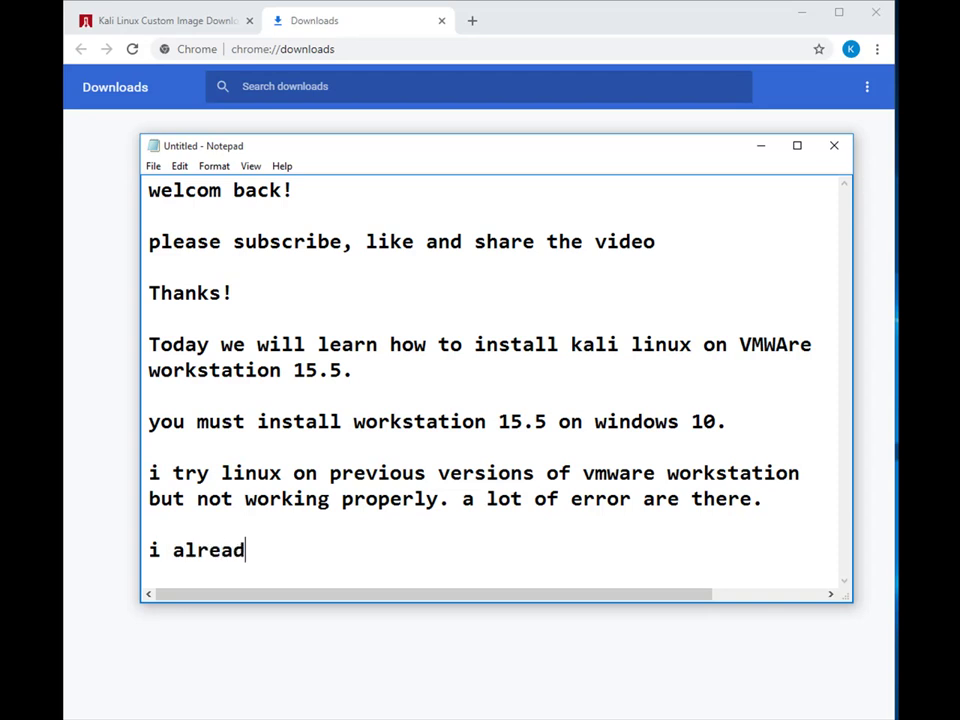
text(y downloa)
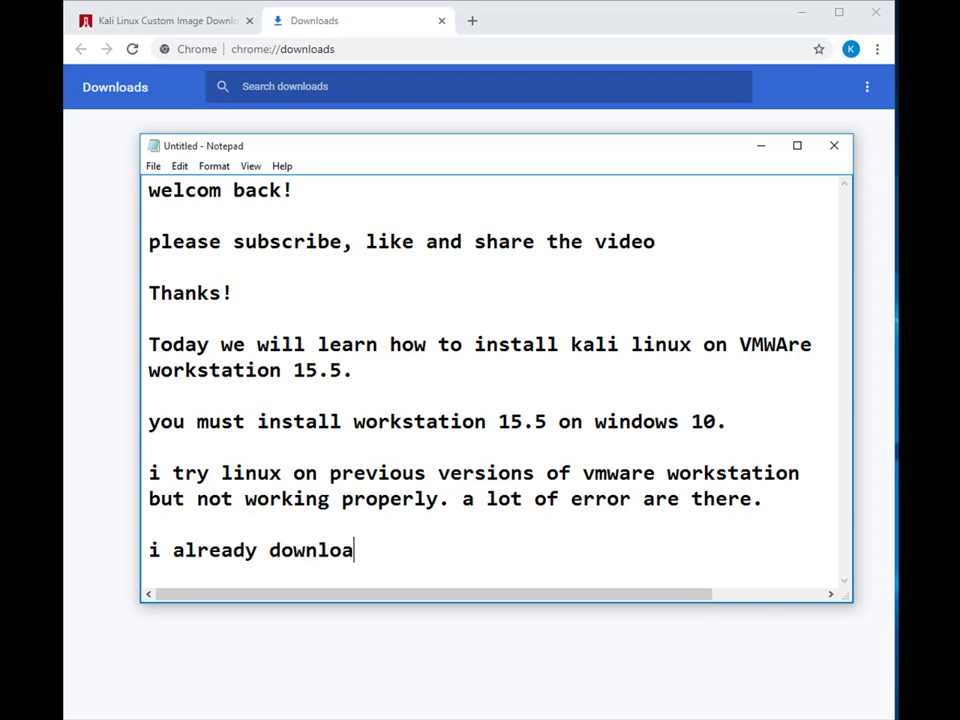
text(ded )
text(, k)
key(BackSpace)
key(BackSpace)
text(letr)
key(BackSpace)
key(BackSpace)
text(s )
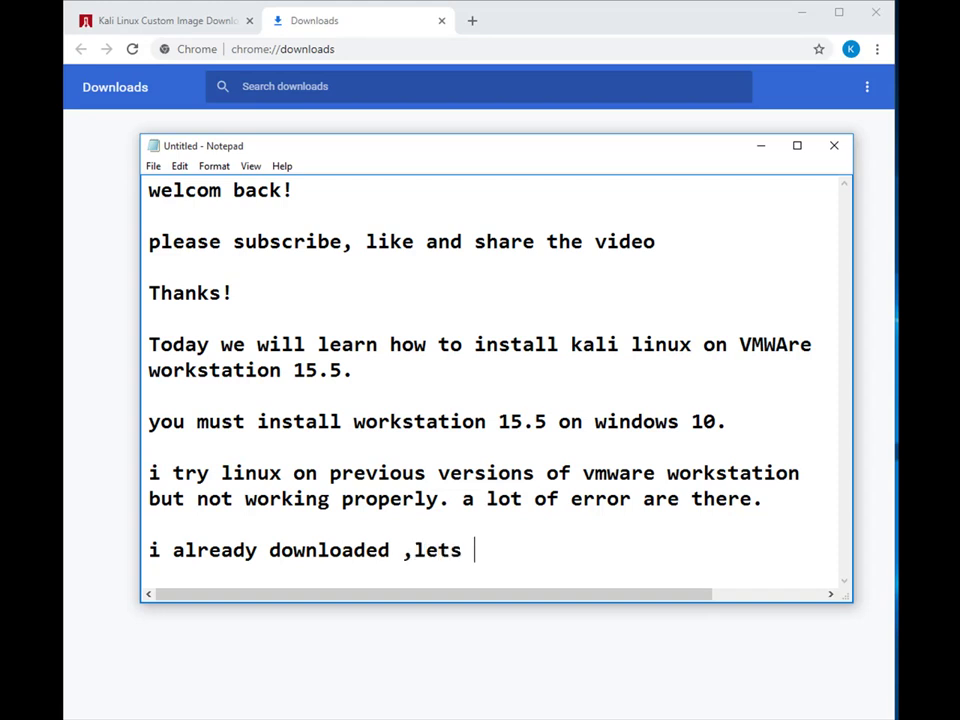
text(try to instal)
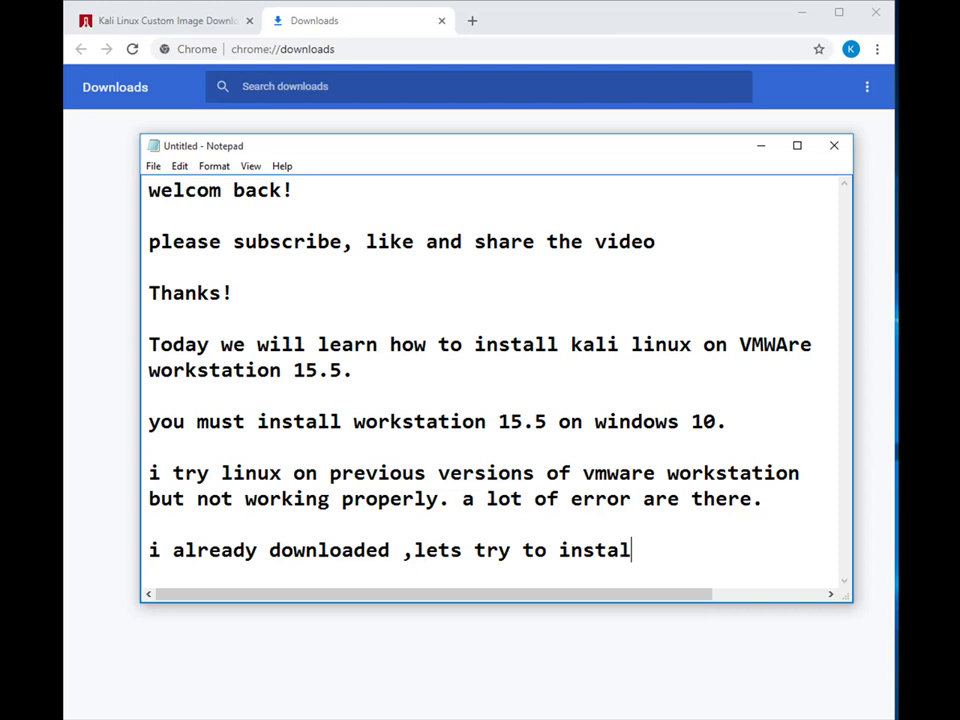
text(l)
key(Return)
key(Return)
text(its very easy.)
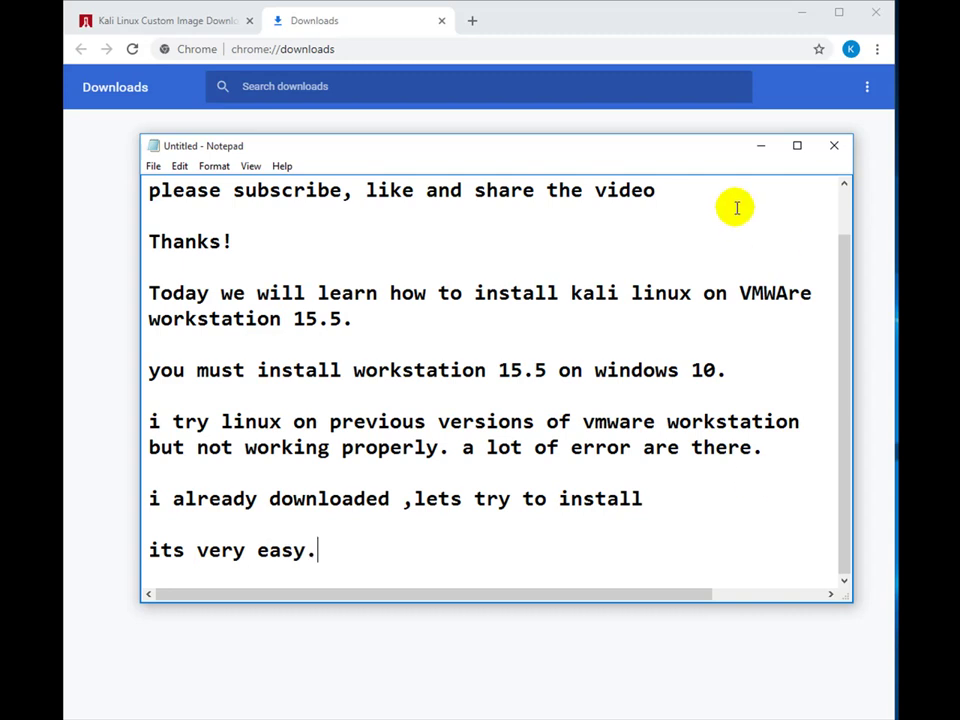
click(761, 146)
- Minimize Chrome, close the finished VMware Player setup wizard and refresh the desktop
click(801, 16)
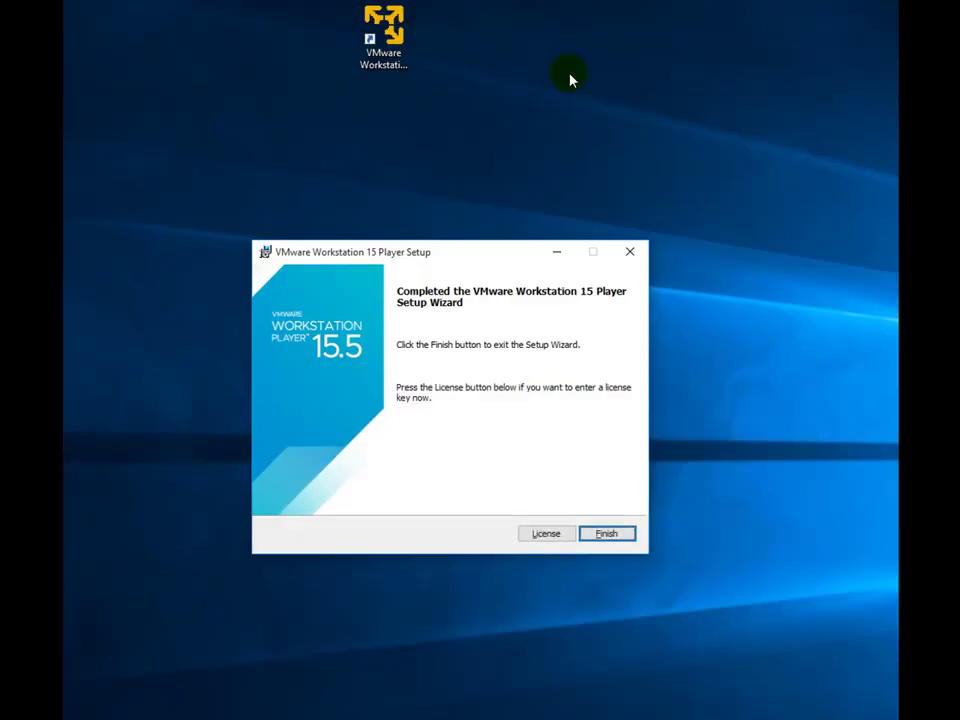
drag(327, 187, 407, 146)
click(601, 535)
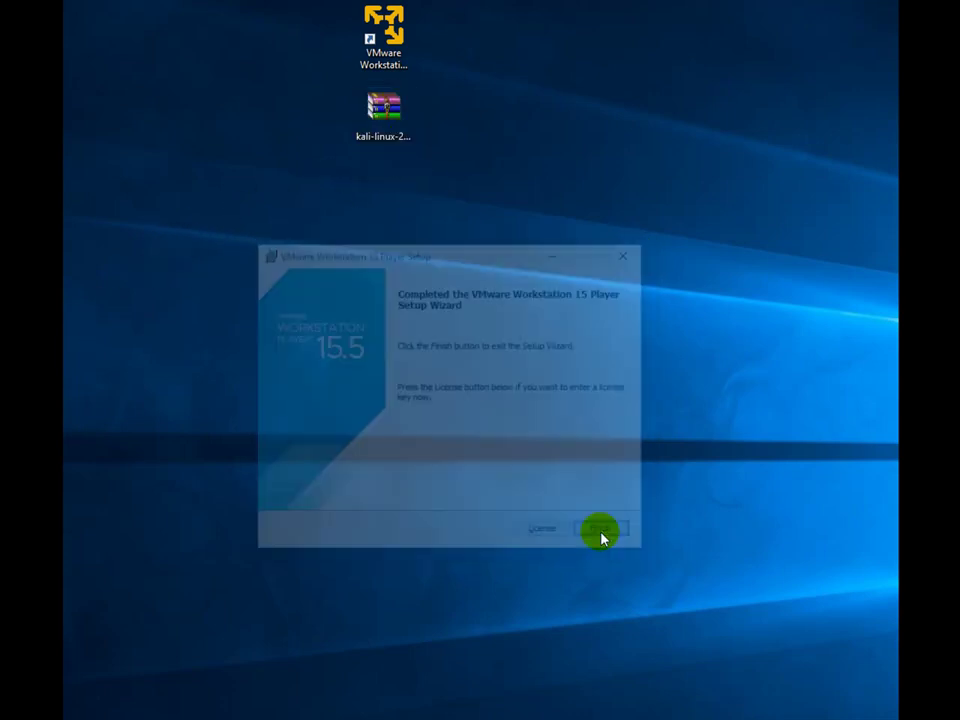
right_click(497, 205)
click(537, 251)
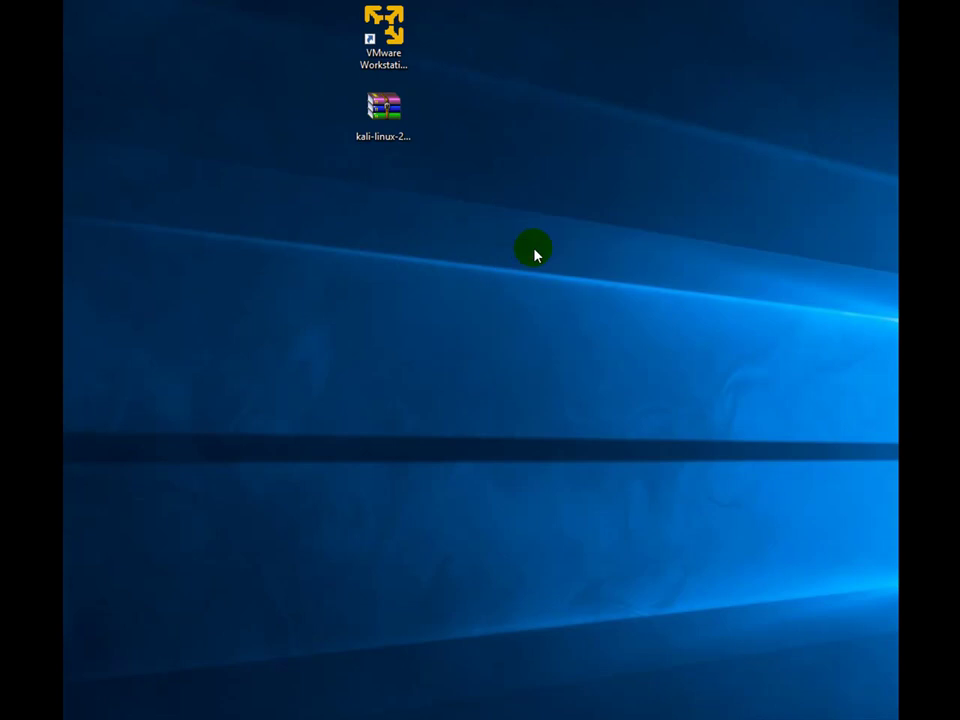
- Extract the kali-linux-2019.3-vmware-amd64.7z archive here onto the desktop
click(379, 117)
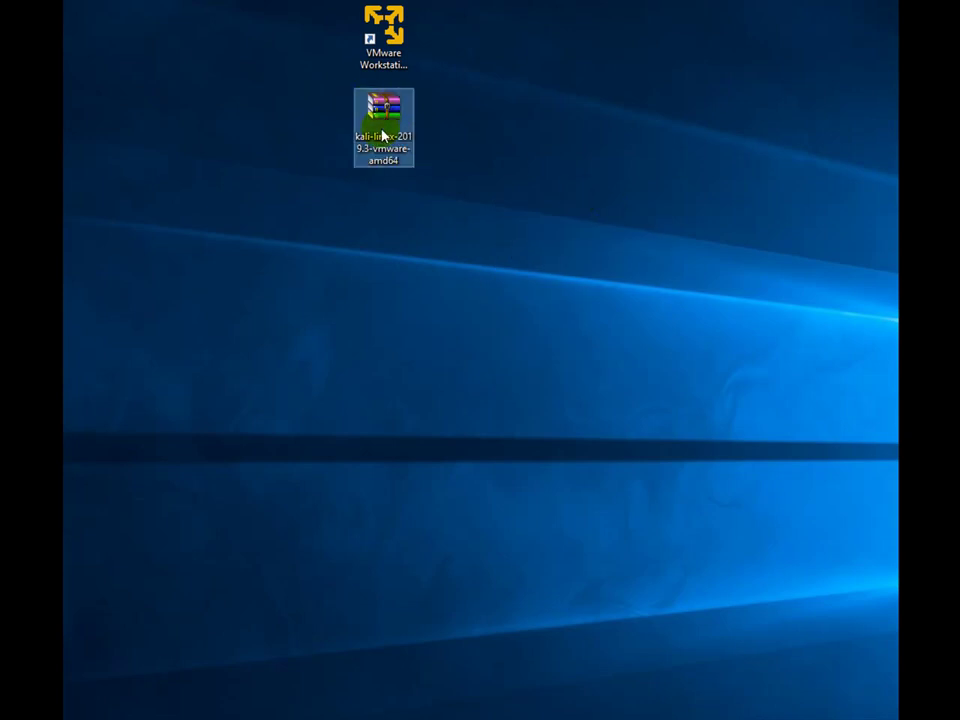
right_click(383, 122)
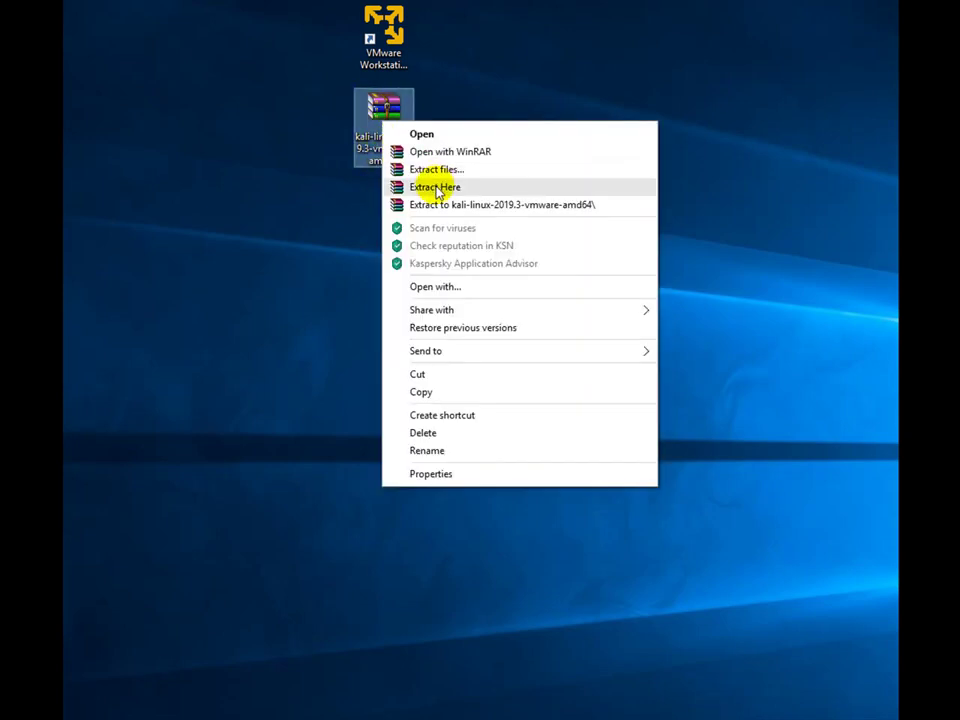
click(435, 187)
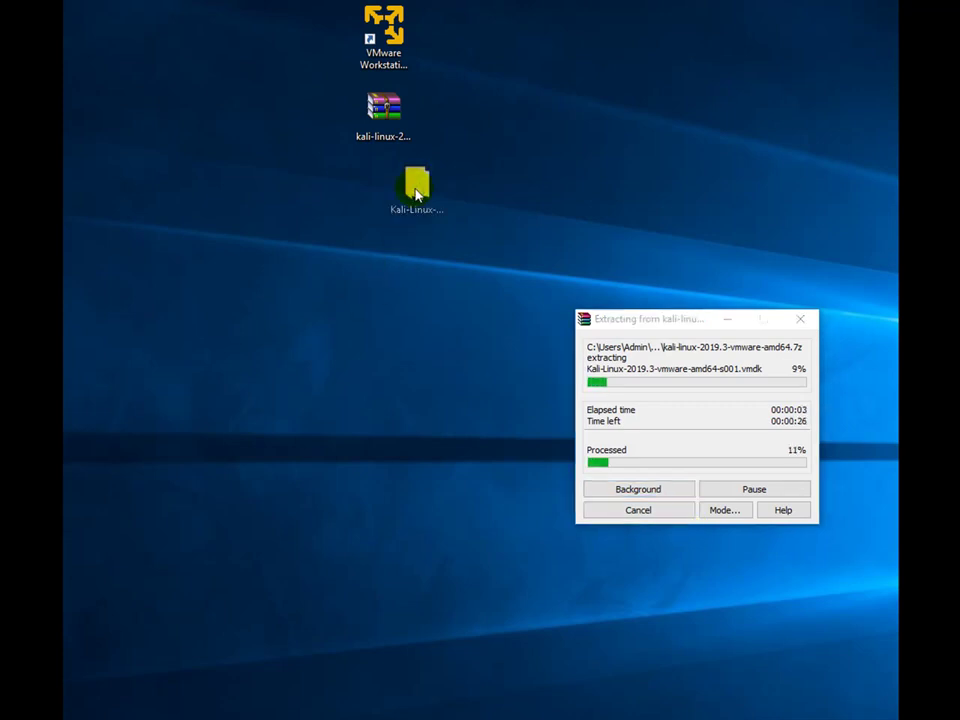
click(415, 205)
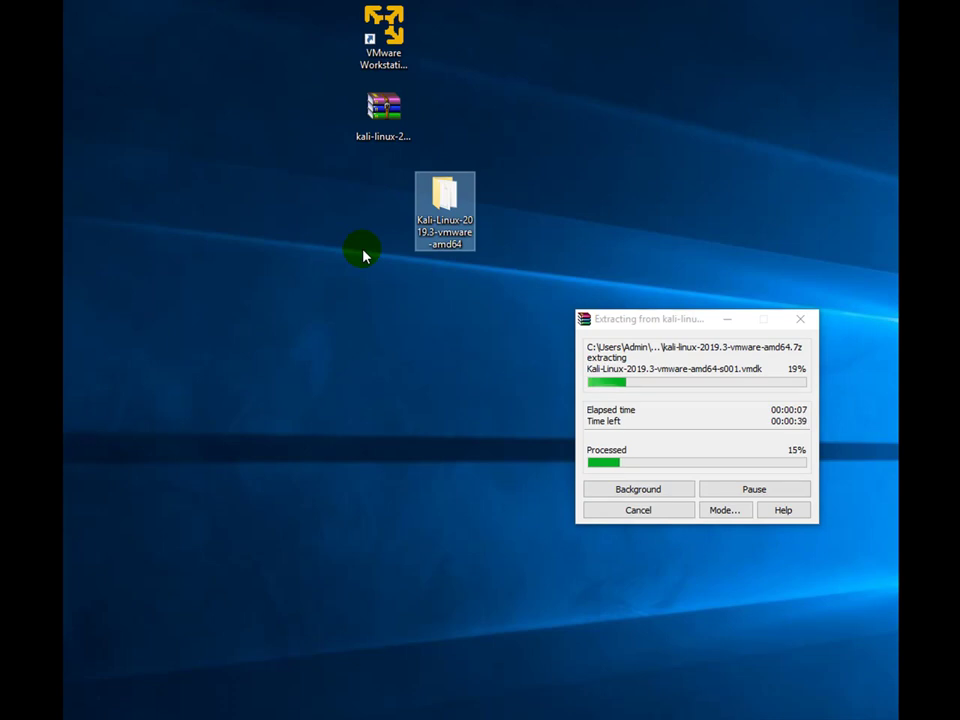
- Move the WinRAR progress window aside and wait for the Kali image extraction to finish
drag(629, 316, 408, 261)
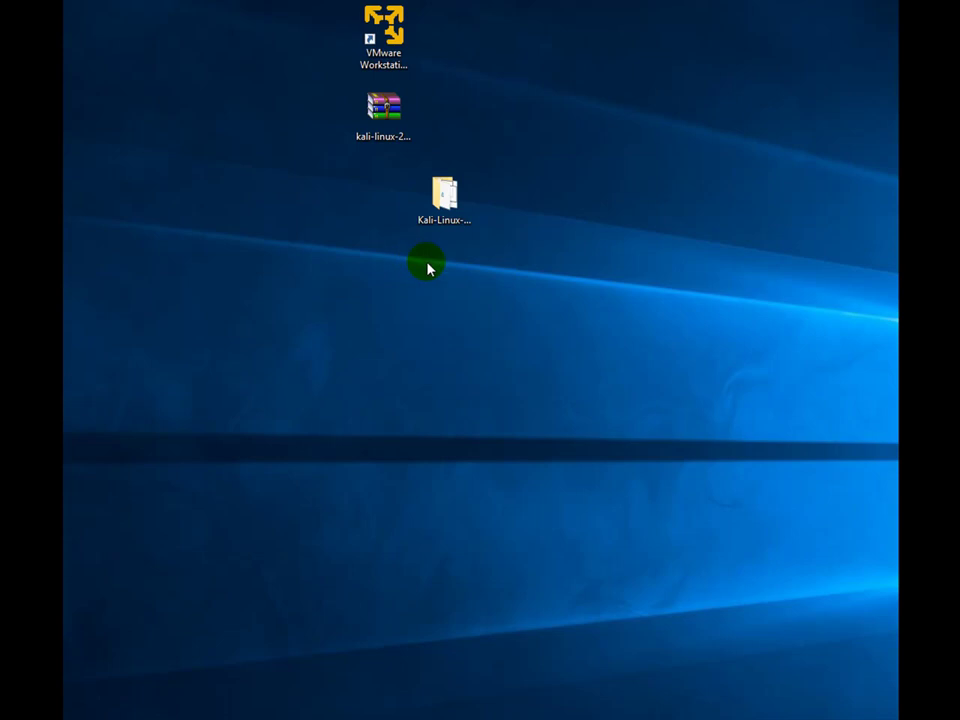
- Open the extracted Kali-Linux folder and fit its window on screen
double_click(451, 214)
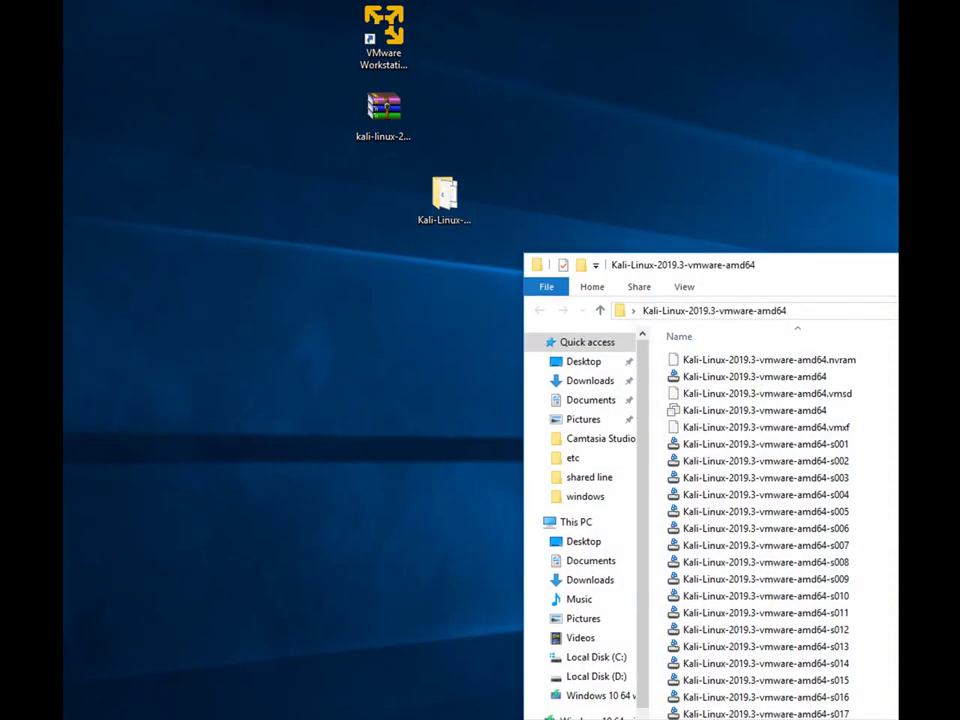
drag(722, 265, 596, 60)
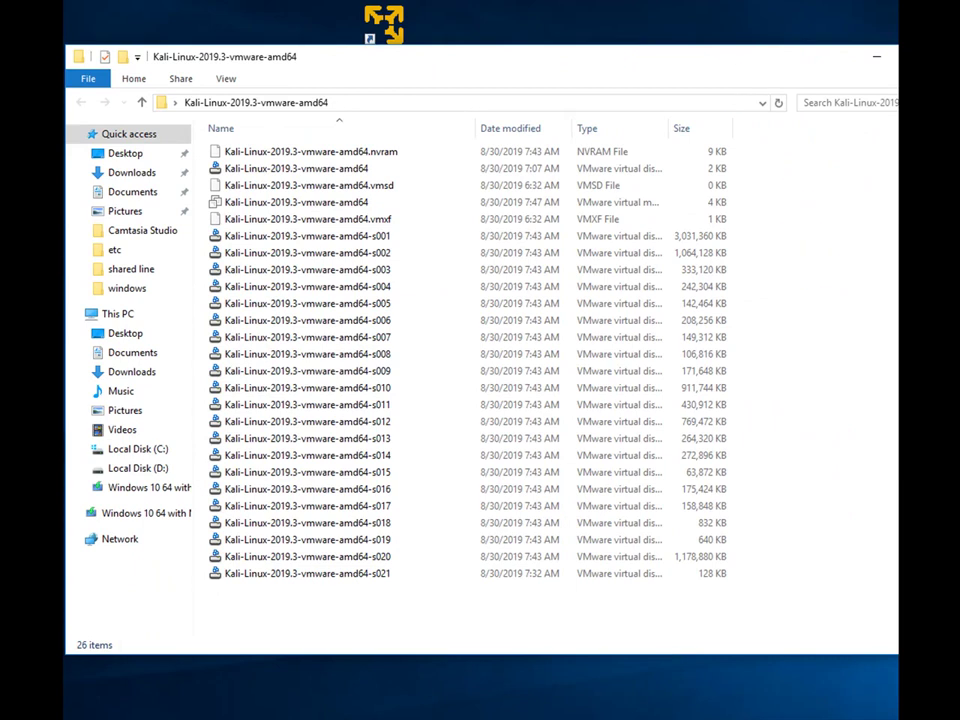
drag(897, 655, 793, 666)
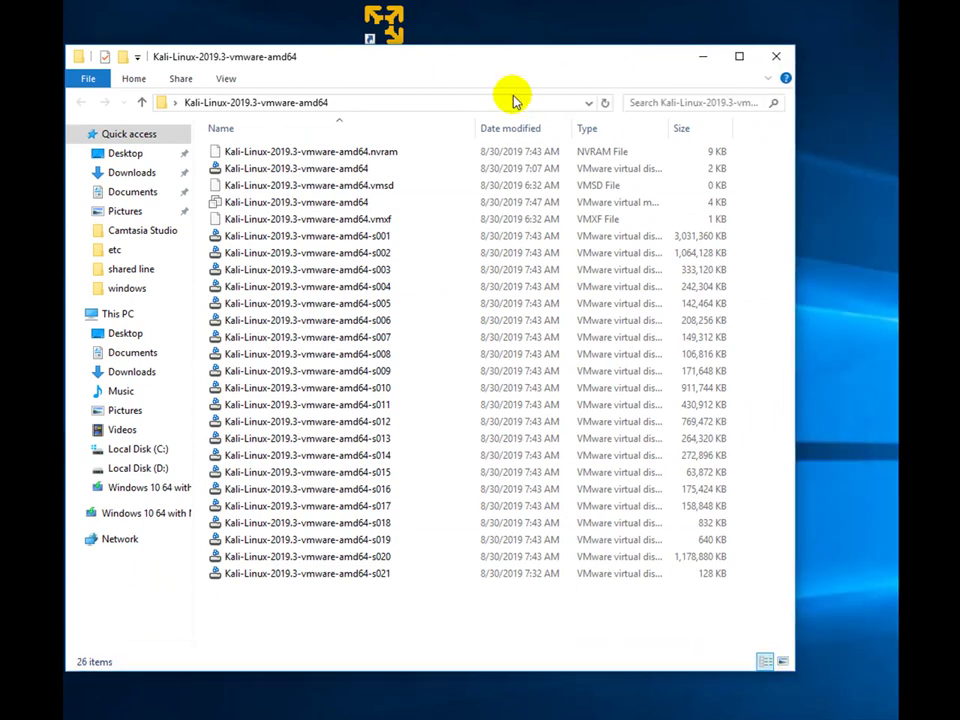
drag(424, 64, 450, 78)
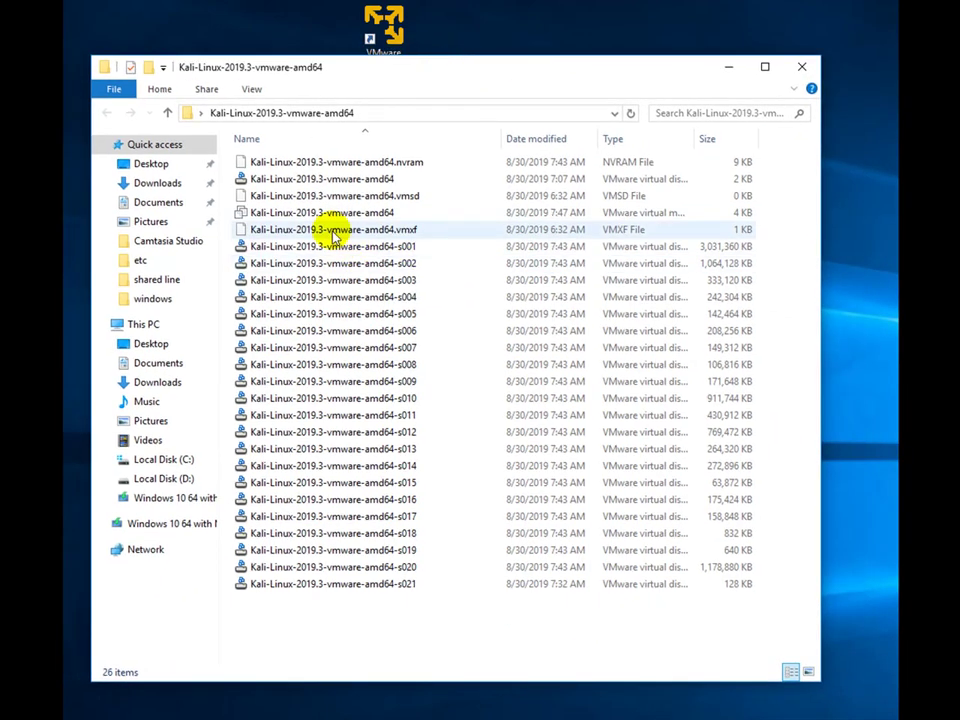
- Open the Kali VM configuration file with VMware Player and answer 'I Copied It'
click(280, 213)
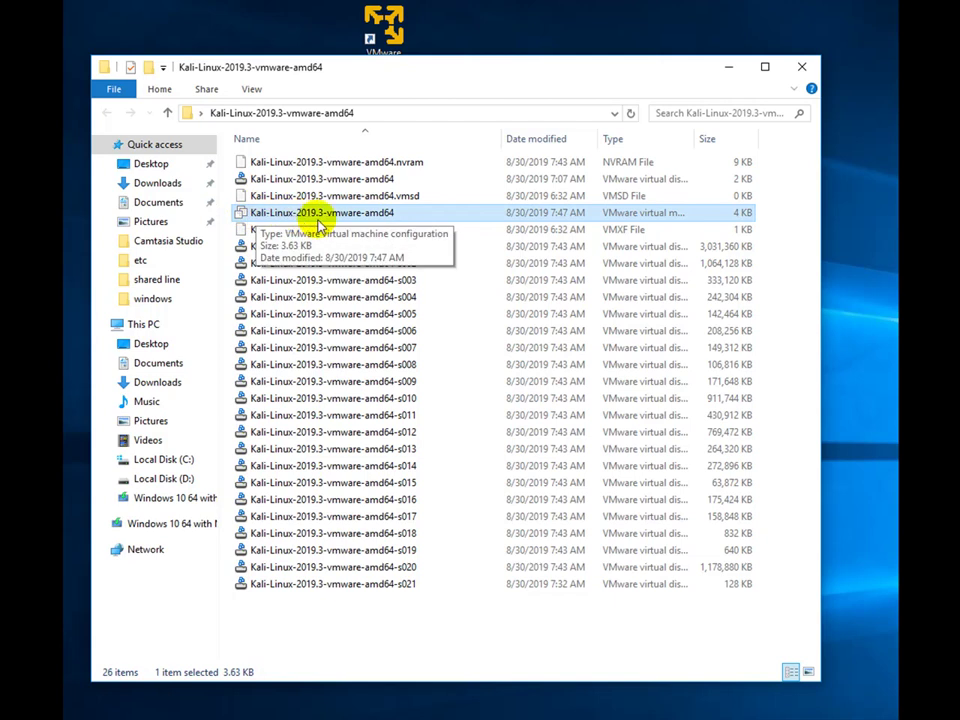
right_click(380, 218)
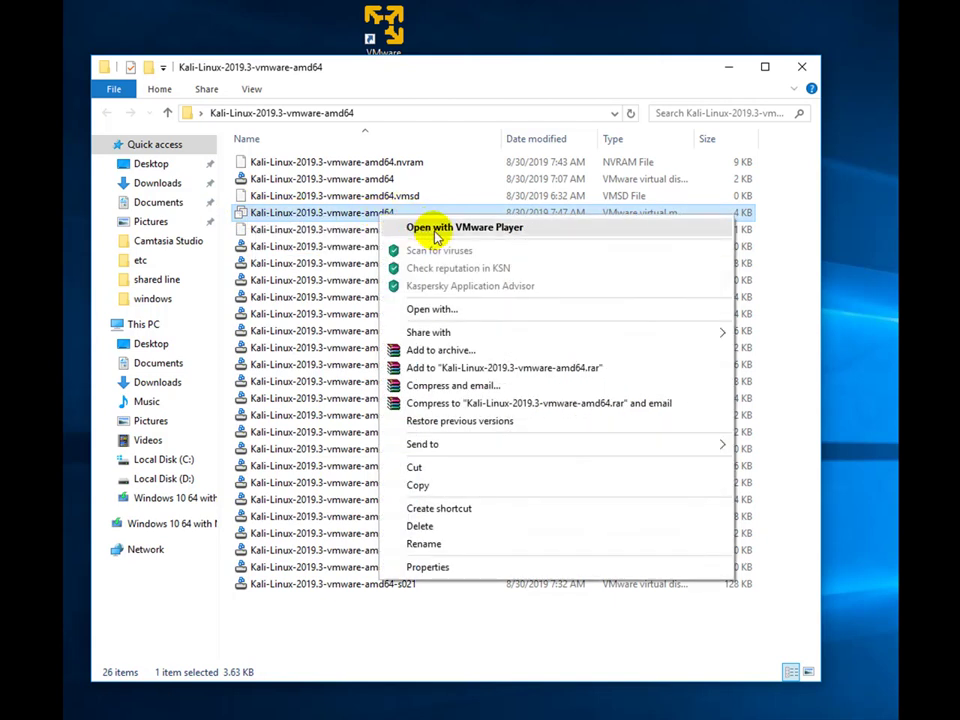
click(436, 228)
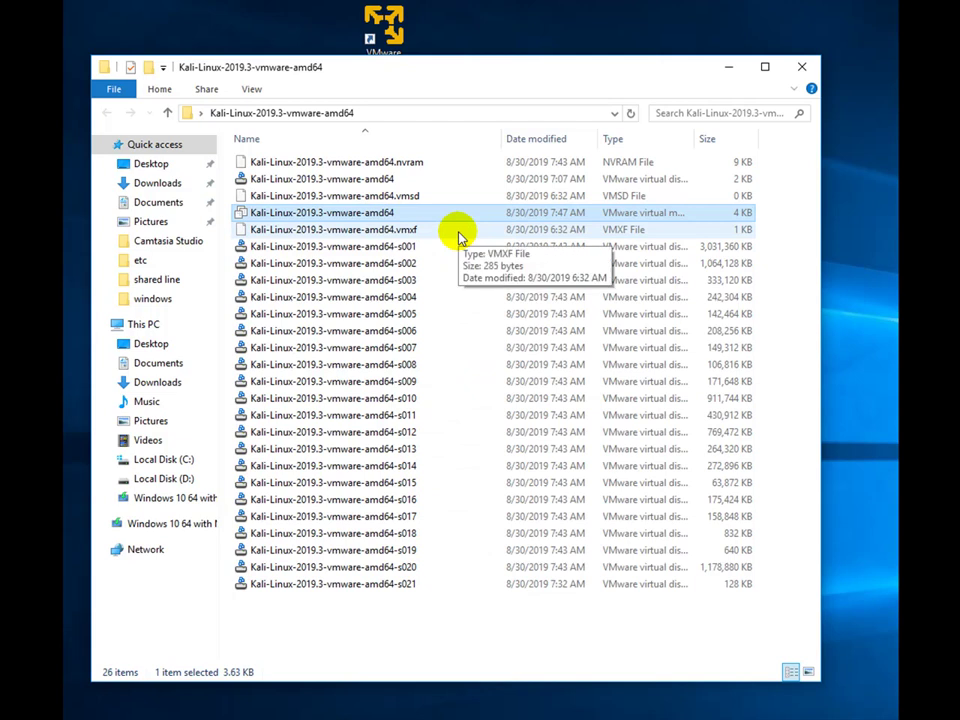
click(433, 212)
drag(439, 165, 525, 161)
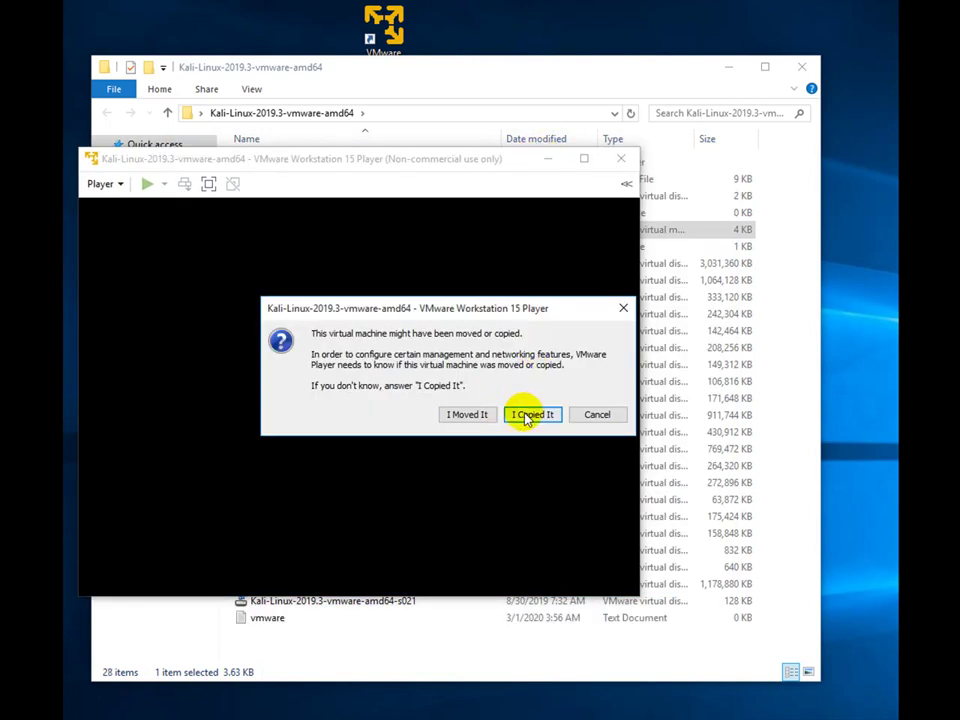
click(532, 416)
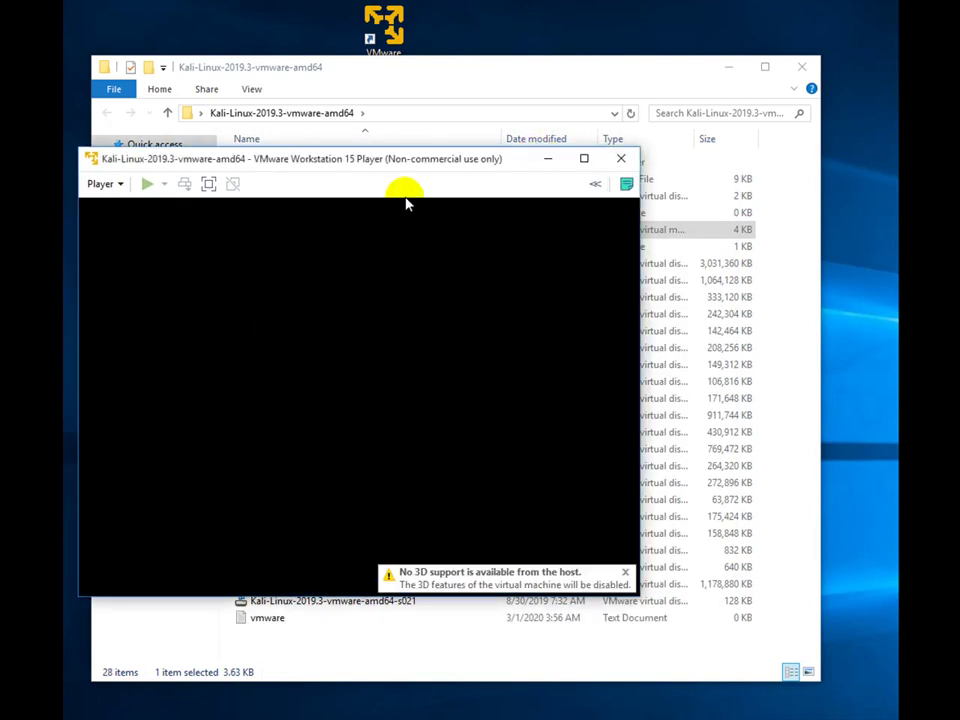
- Boot Kali GNU/Linux from the GRUB menu and accept downloading VMware Tools for Linux
drag(372, 162, 467, 141)
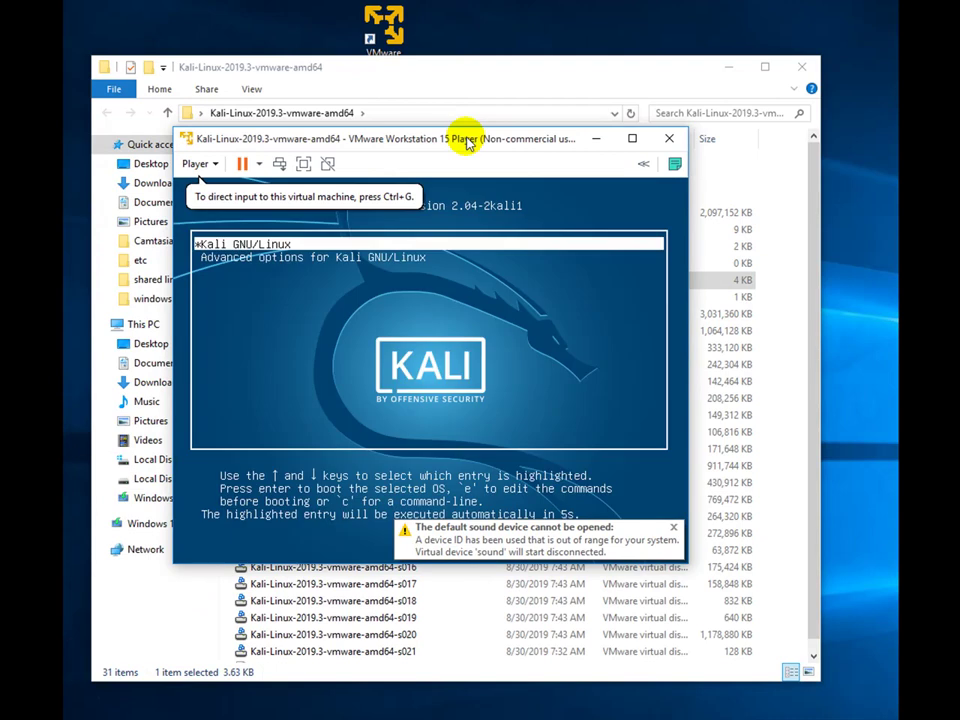
click(272, 250)
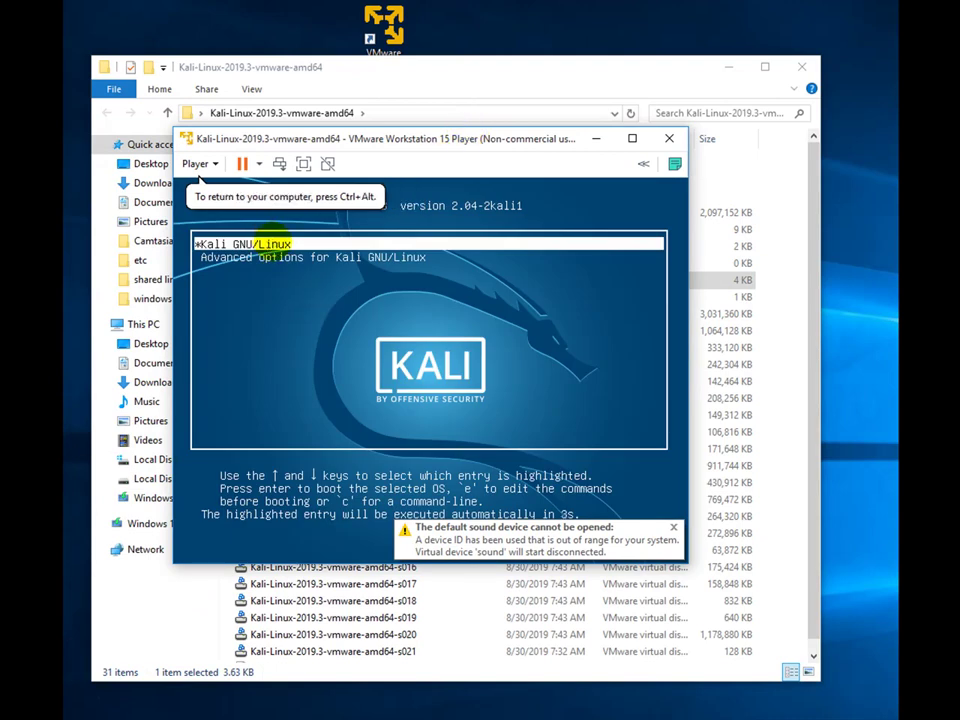
key(Return)
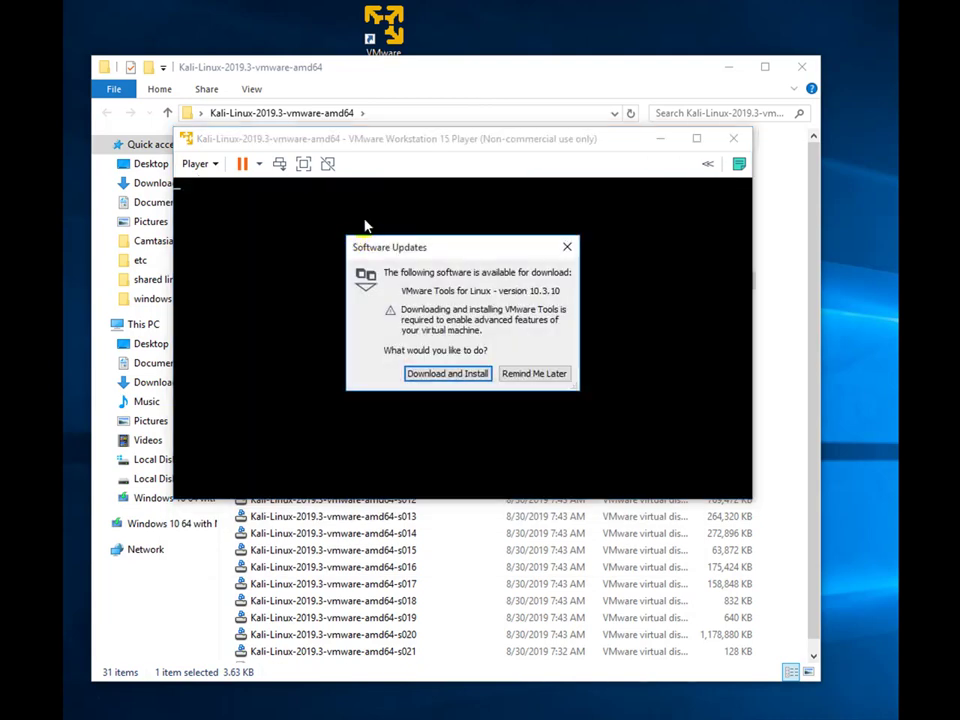
click(463, 376)
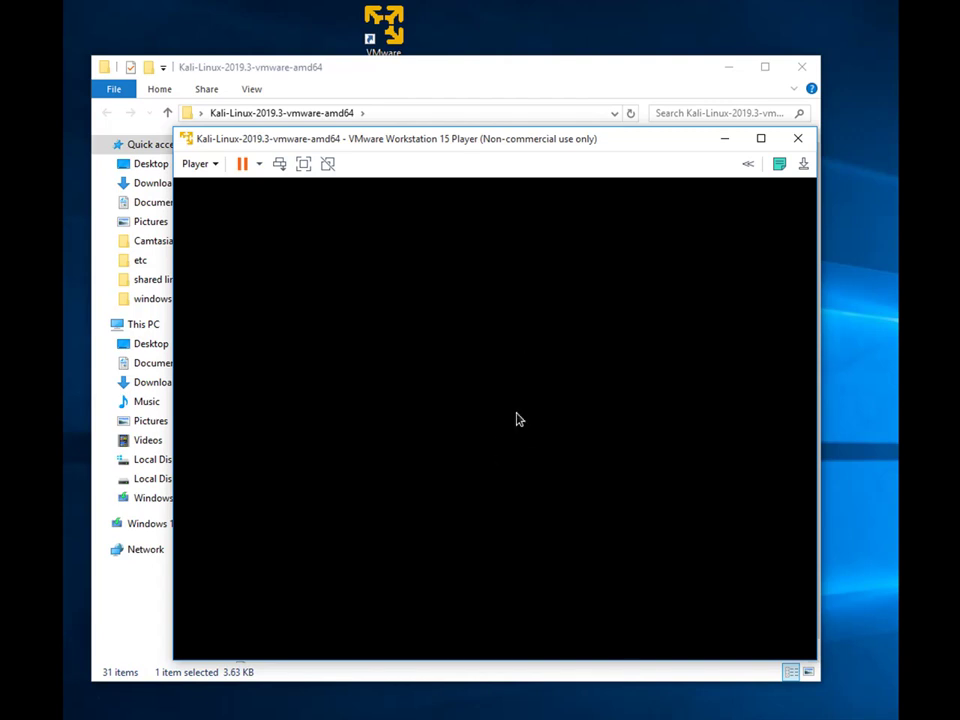
- Log in to the Kali guest with the username and password, retyping the password once
click(516, 420)
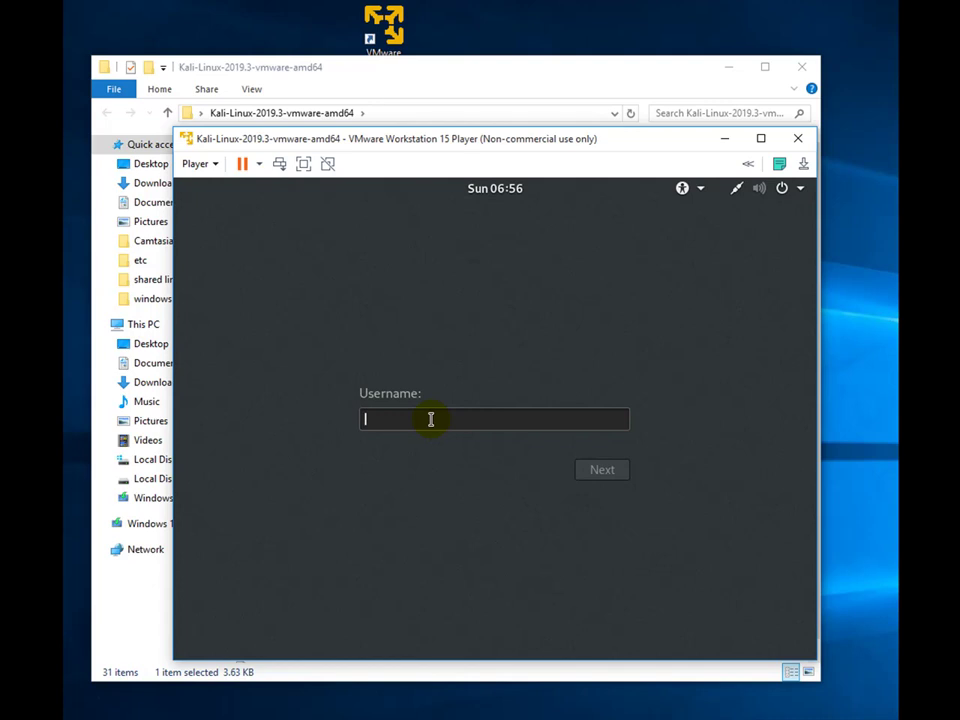
text(root)
key(Return)
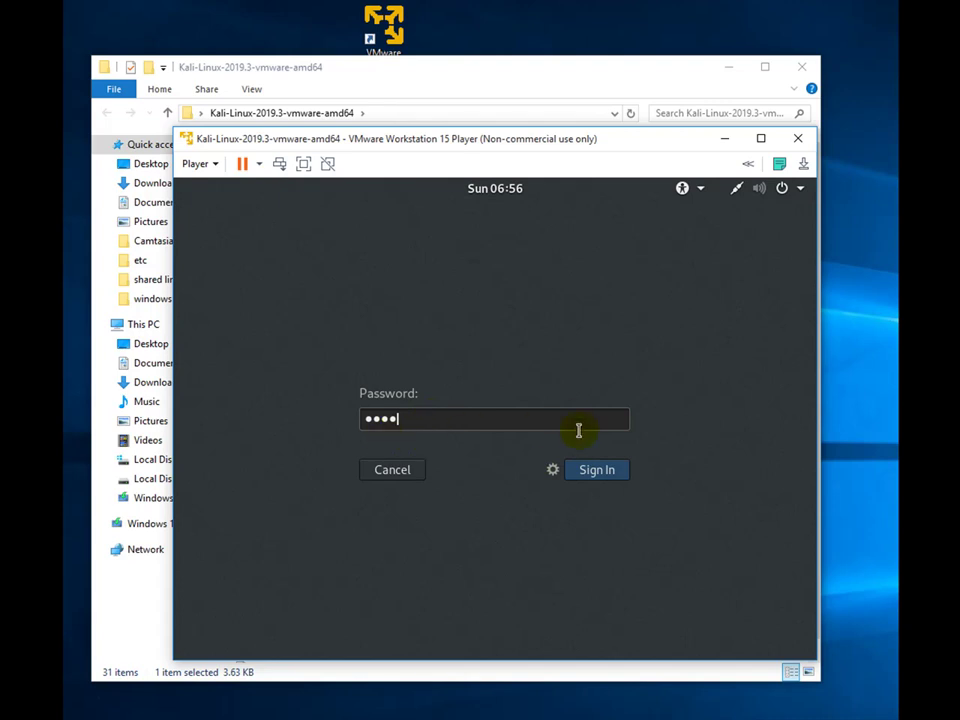
click(587, 470)
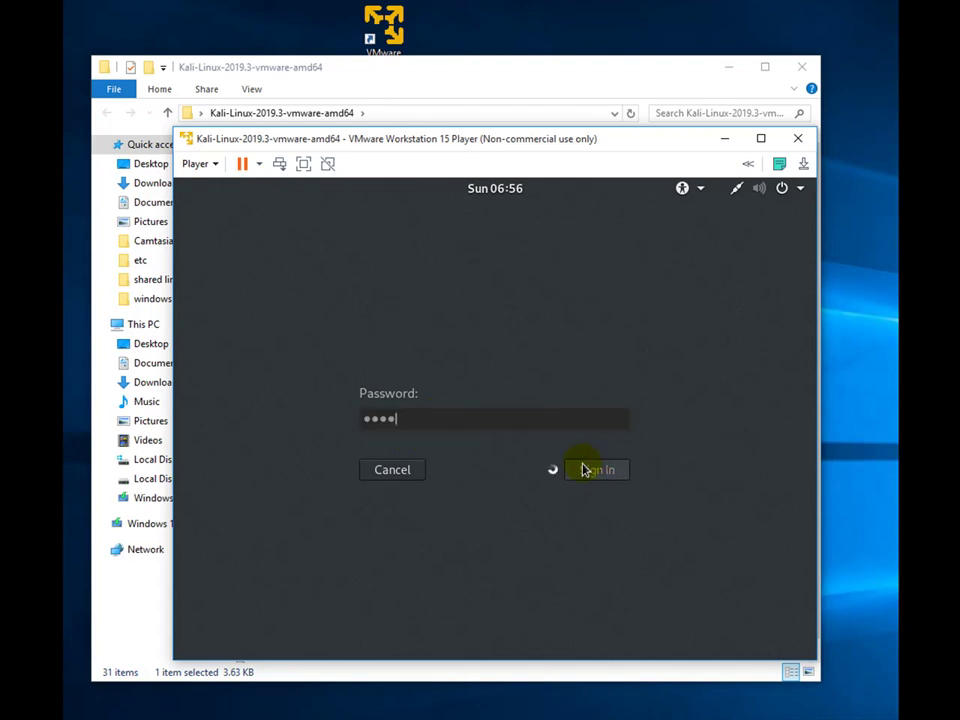
key(Return)
text(to)
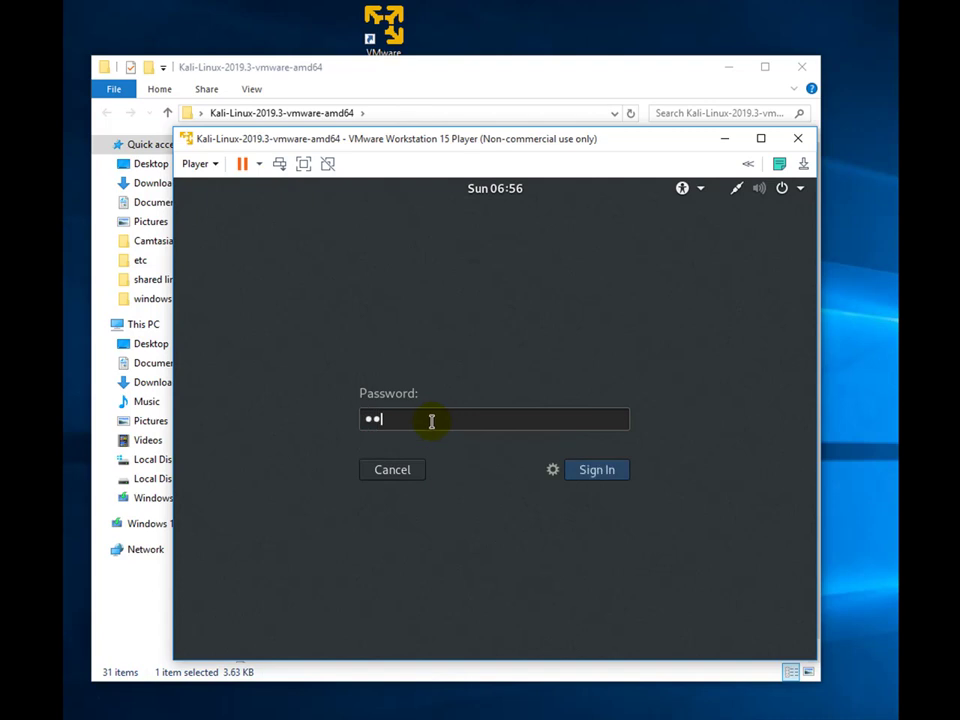
key(Return)
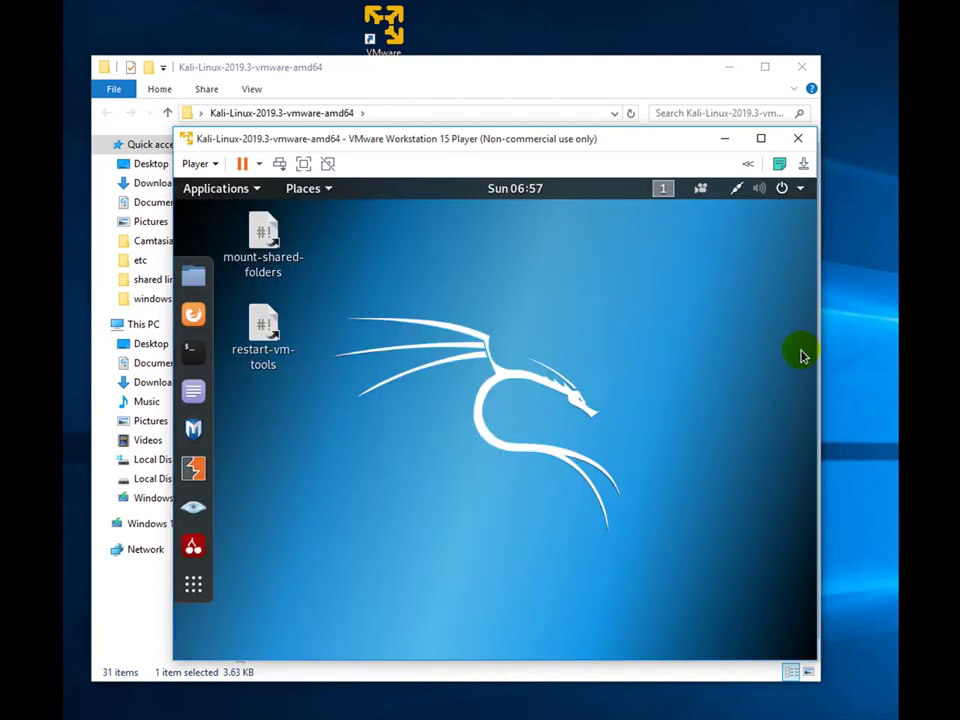
- Minimize the Explorer folder window and drag the VMware window's corners out to nearly full screen
click(810, 676)
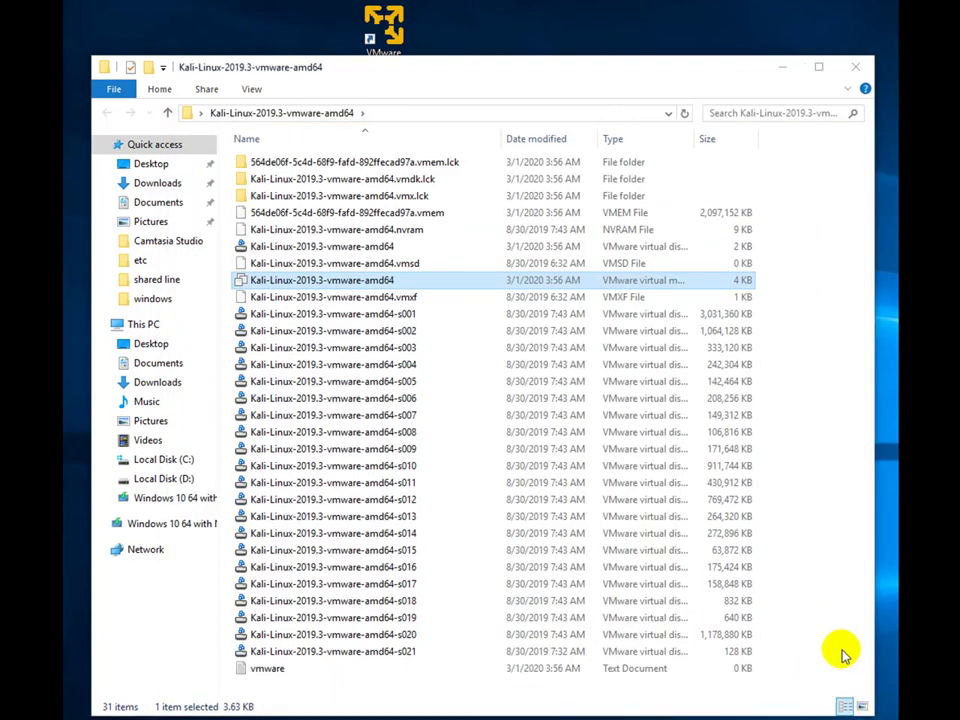
click(782, 62)
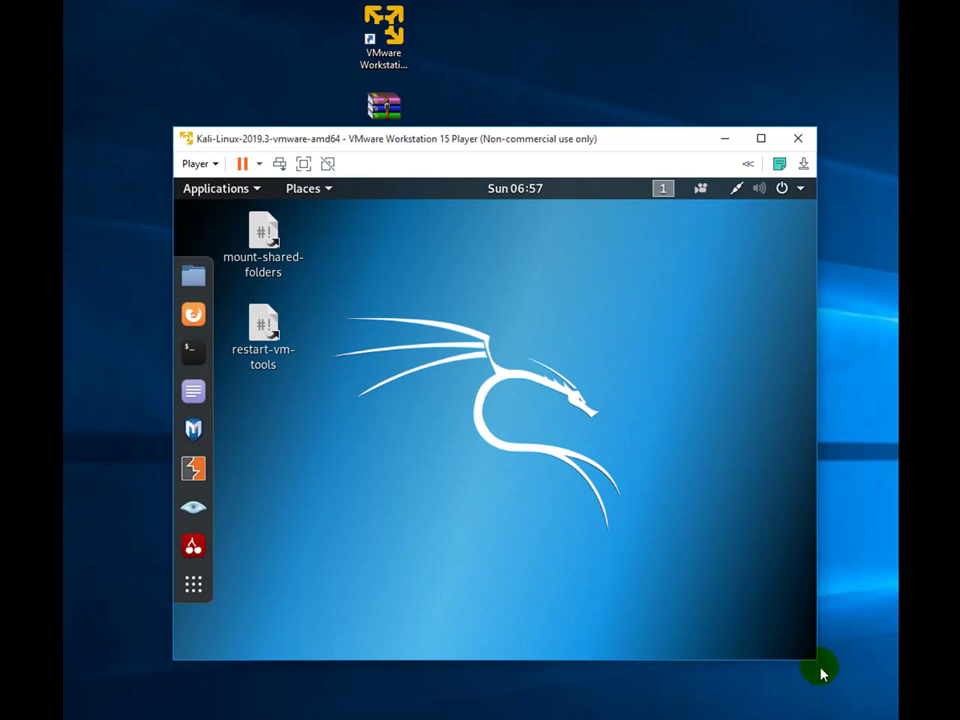
drag(816, 662, 875, 714)
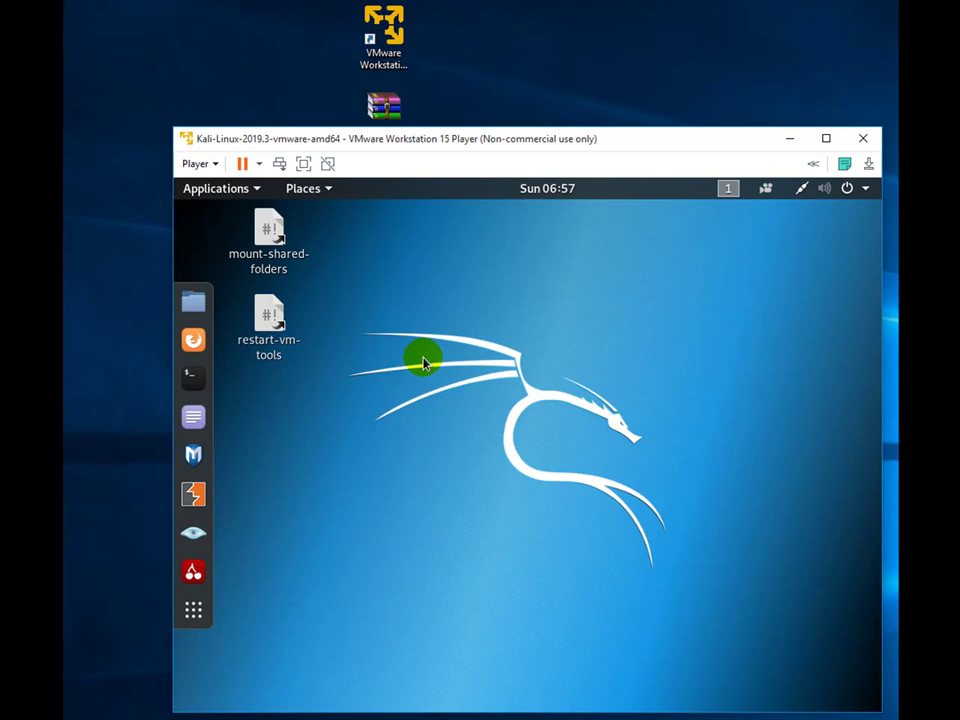
drag(169, 130, 74, 7)
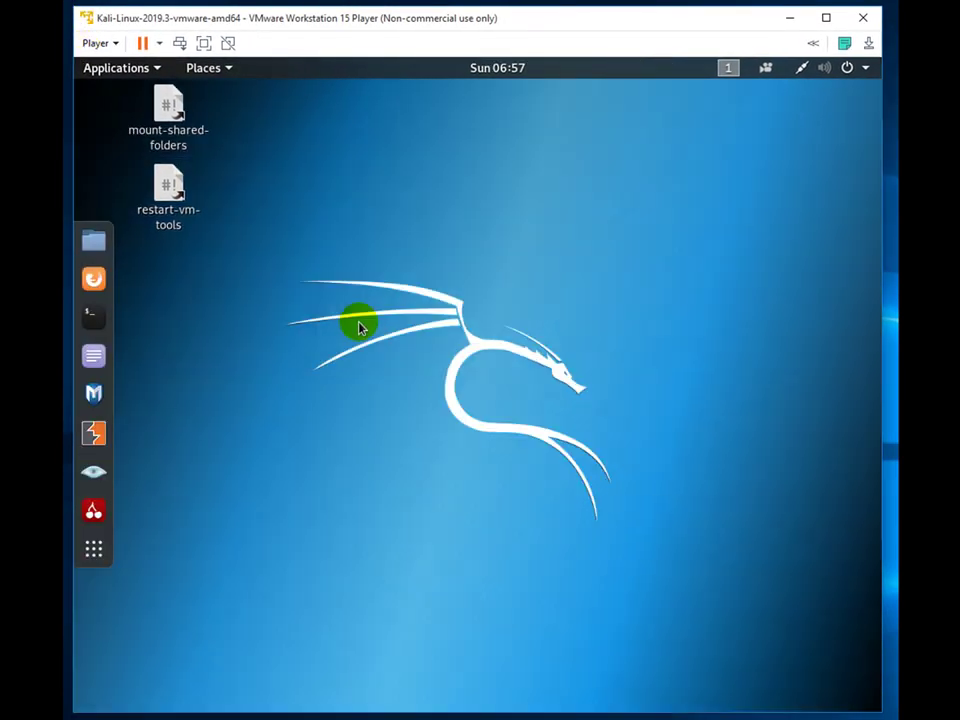
right_click(318, 186)
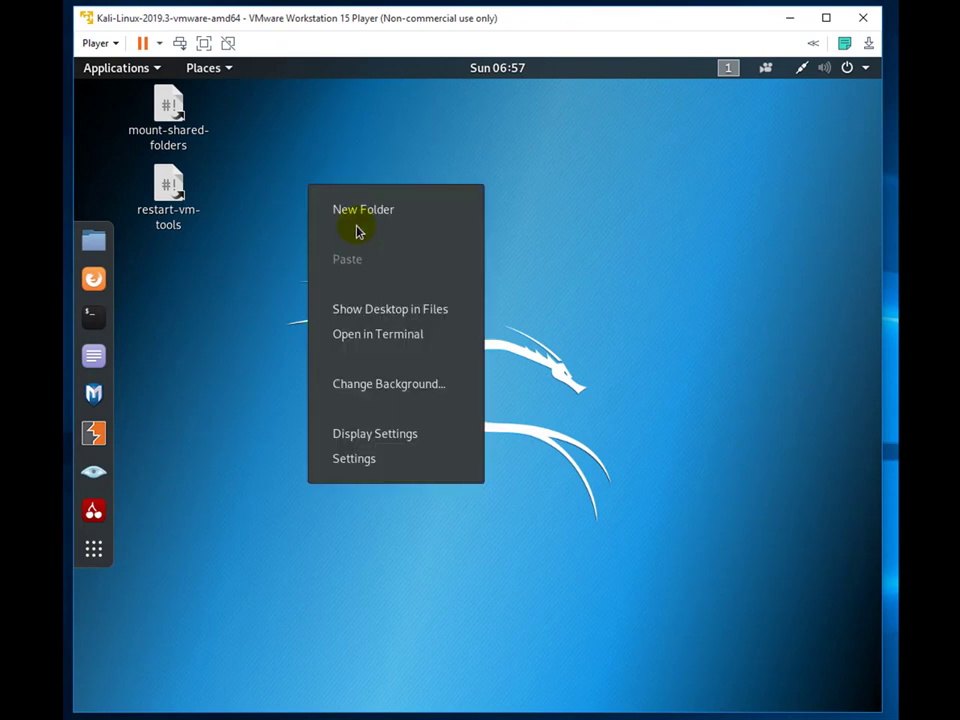
click(566, 272)
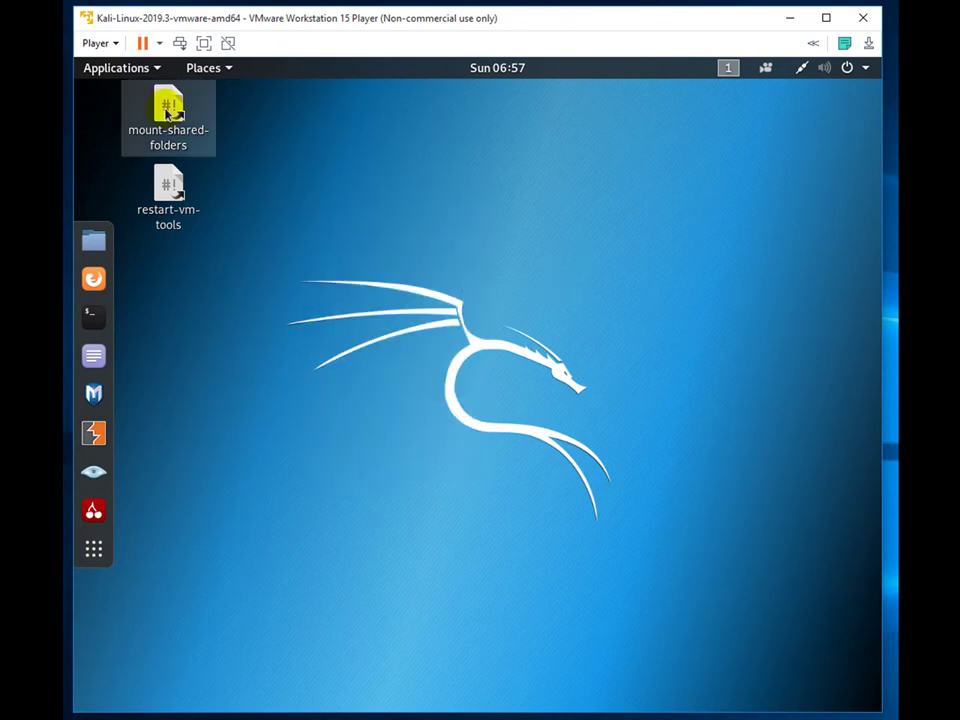
click(117, 44)
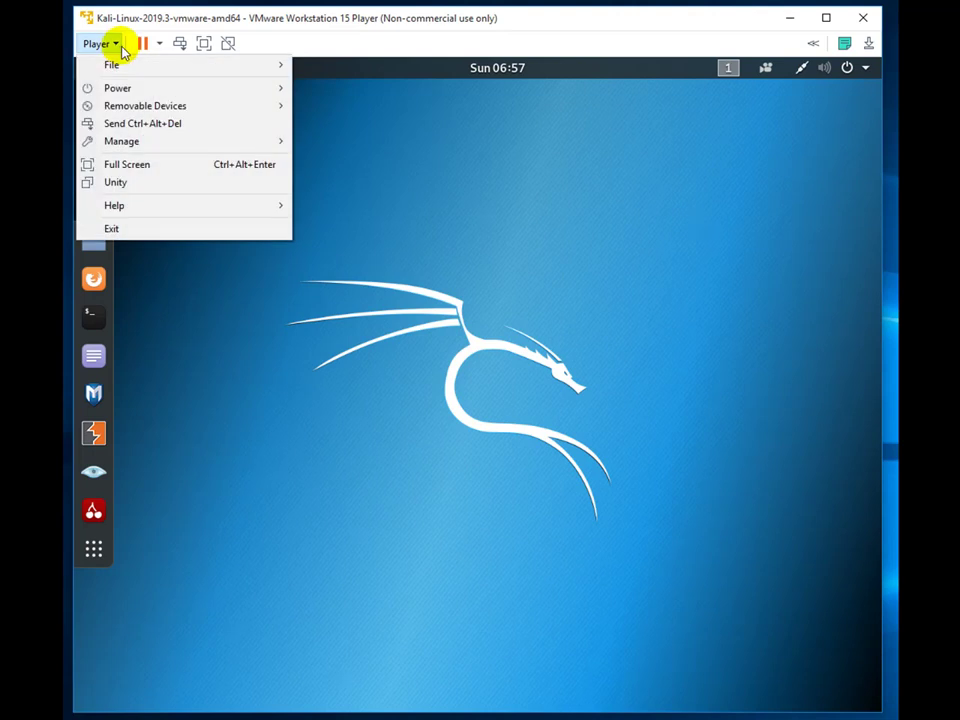
mouse_move(116, 65)
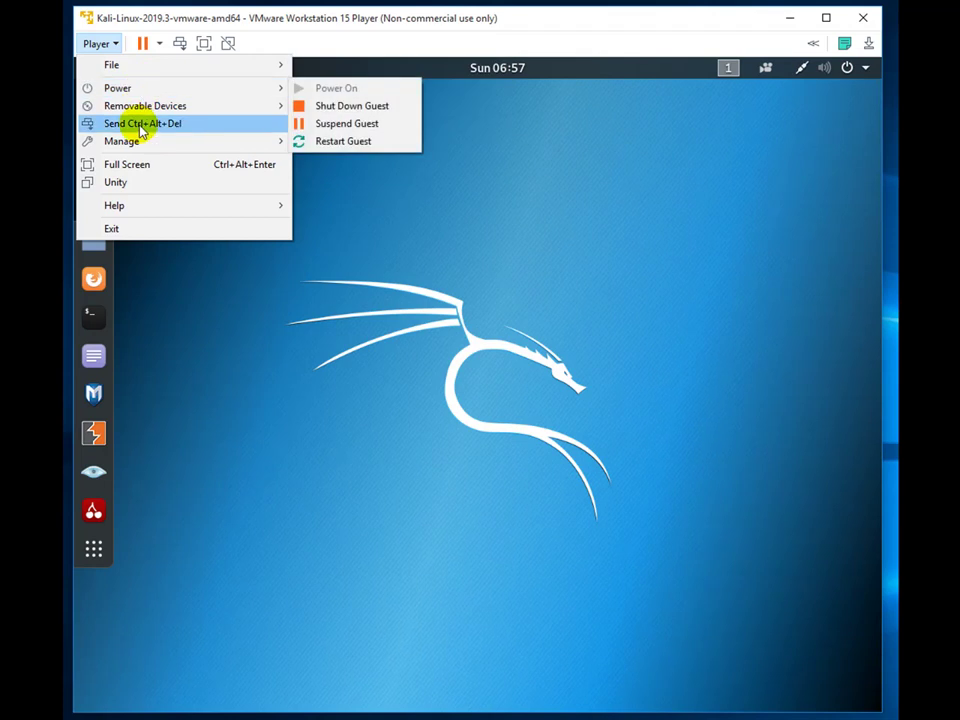
mouse_move(138, 144)
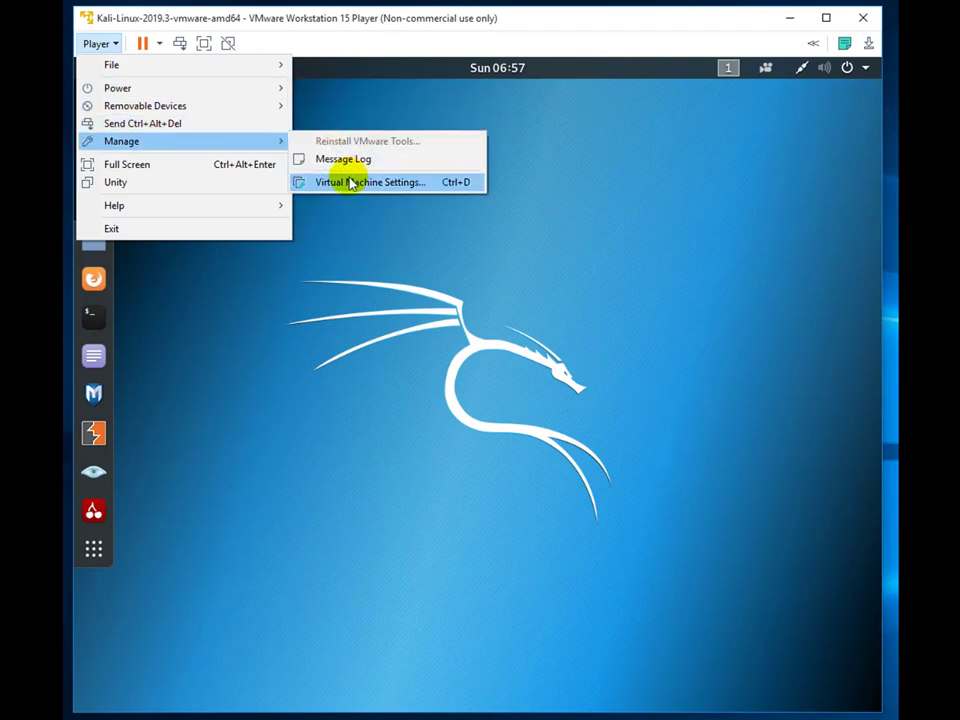
click(420, 229)
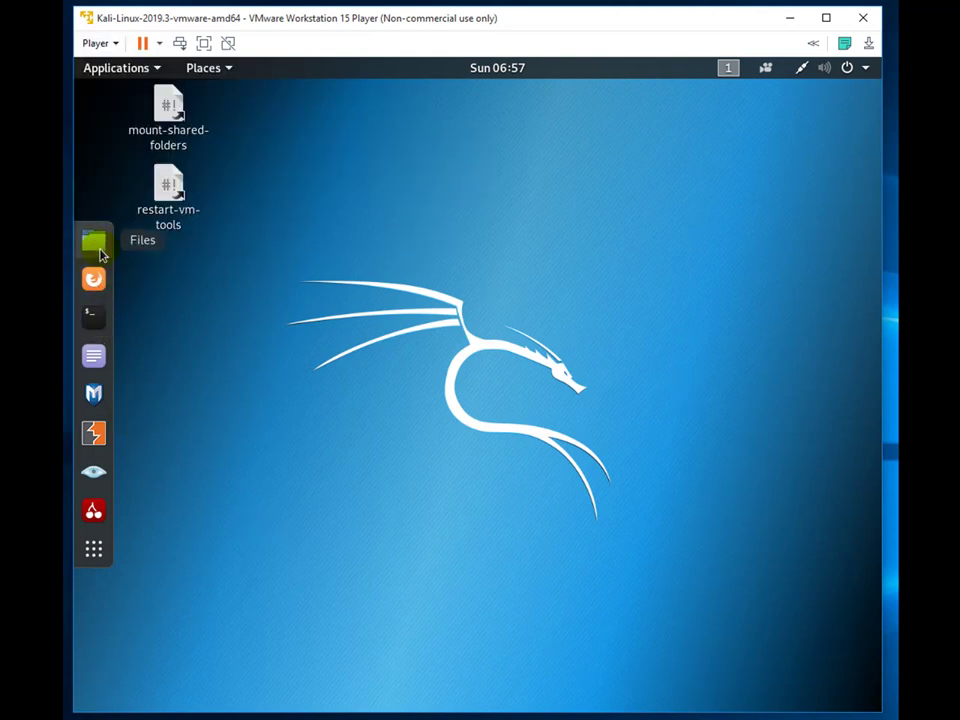
- Launch a Terminal and the Metasploit Framework console from the Kali dock, then return to Notepad
click(93, 318)
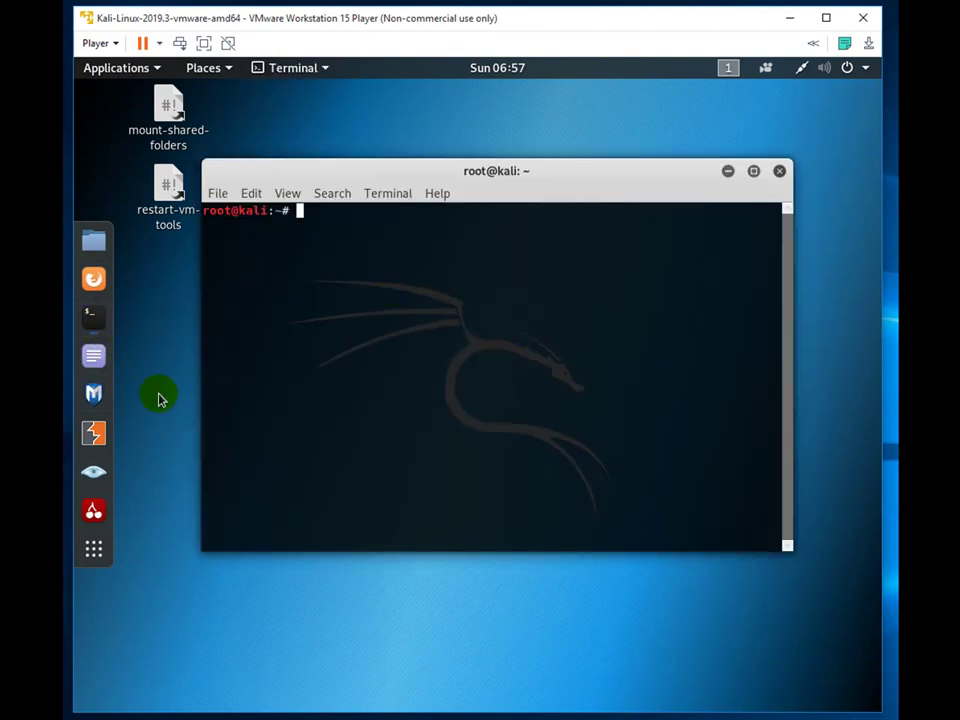
click(93, 393)
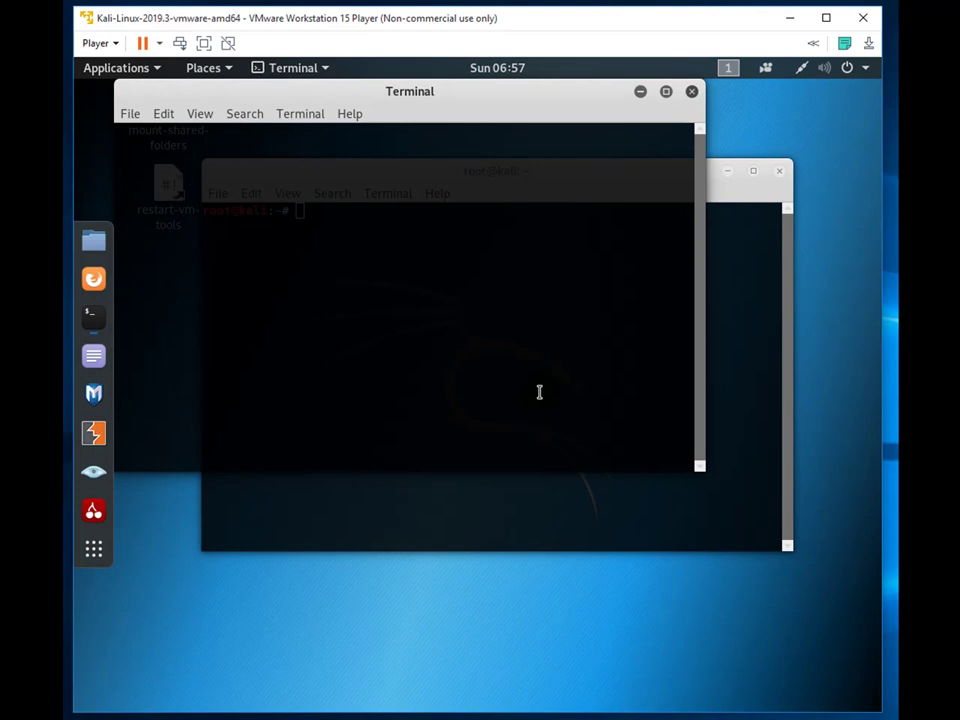
drag(471, 92, 512, 168)
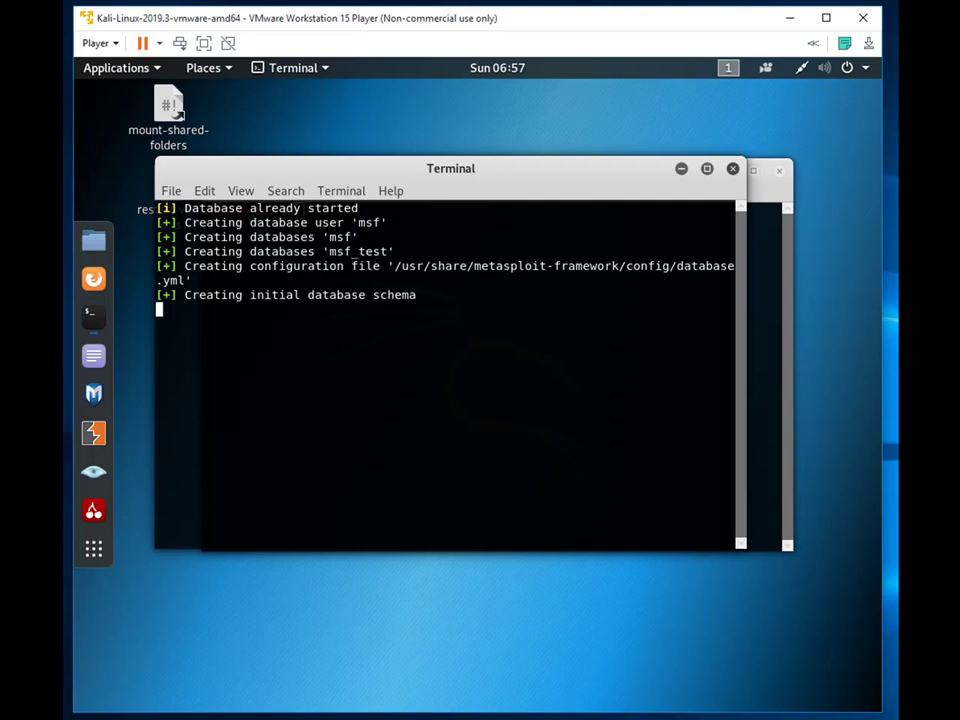
key(alt+Tab)
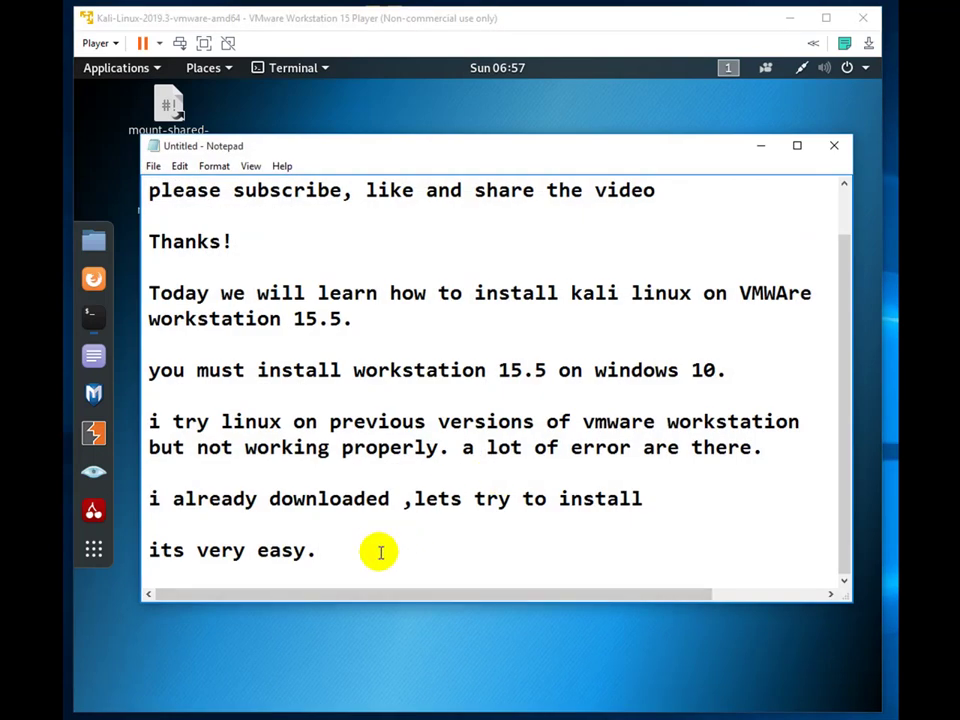
- Add the lines 'you are done!' and 'enjoye!!' at the end of the notes
key(Return)
key(Return)
text(you are don!)
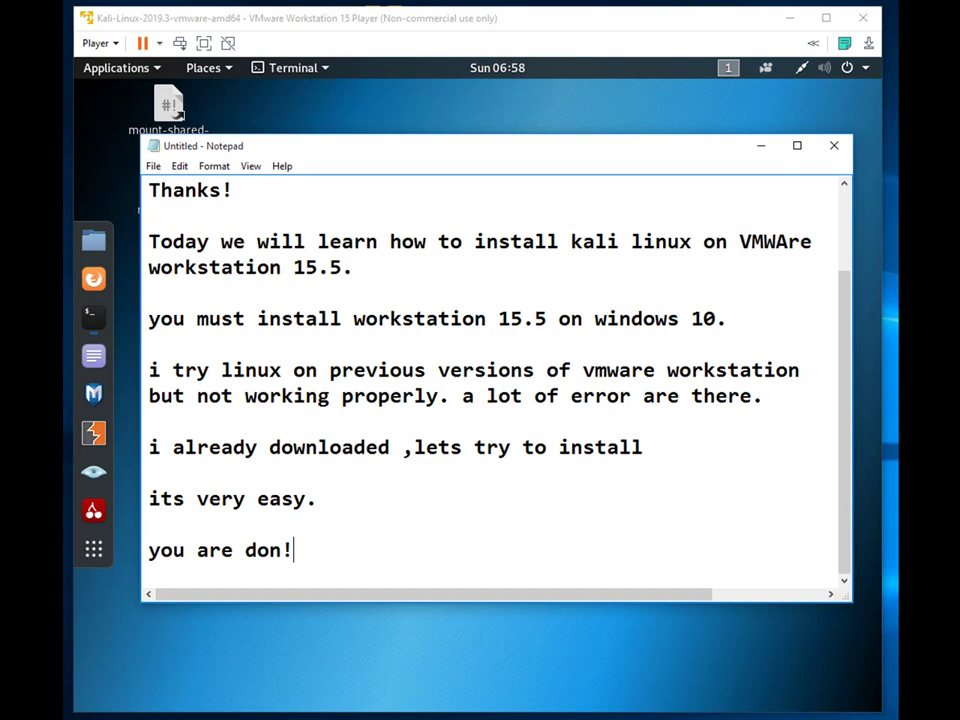
key(BackSpace)
key(BackSpace)
text(ne!)
key(Return)
key(Return)
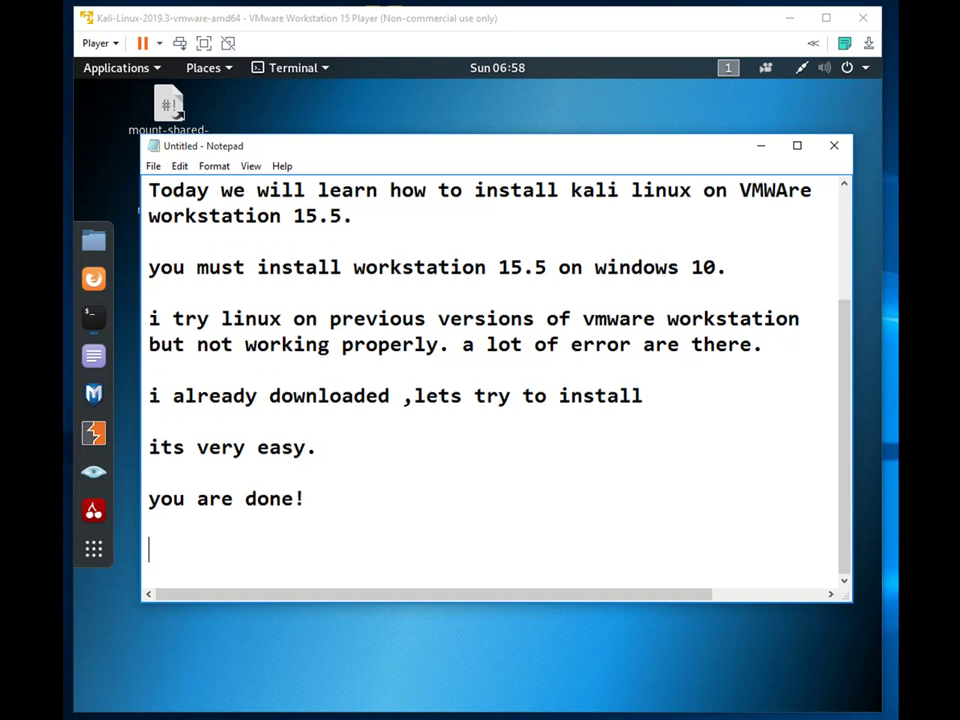
text(enjoye!!)
key(Return)
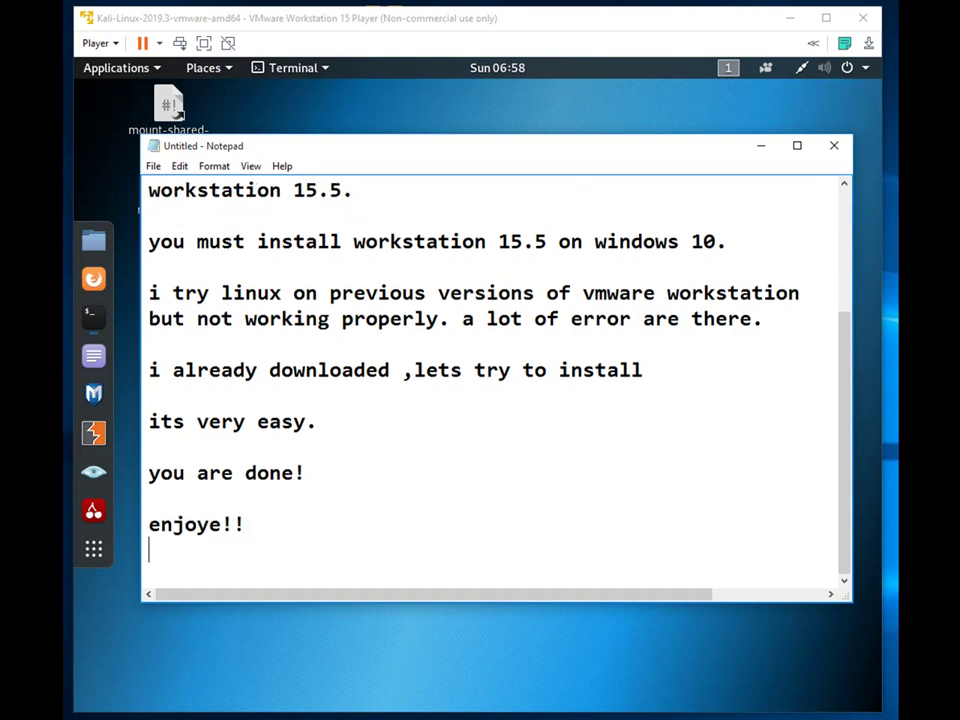
- Correct 'enjoye!!' to 'enjoy!!', minimize Notepad and close the Metasploit terminal
click(222, 524)
key(BackSpace)
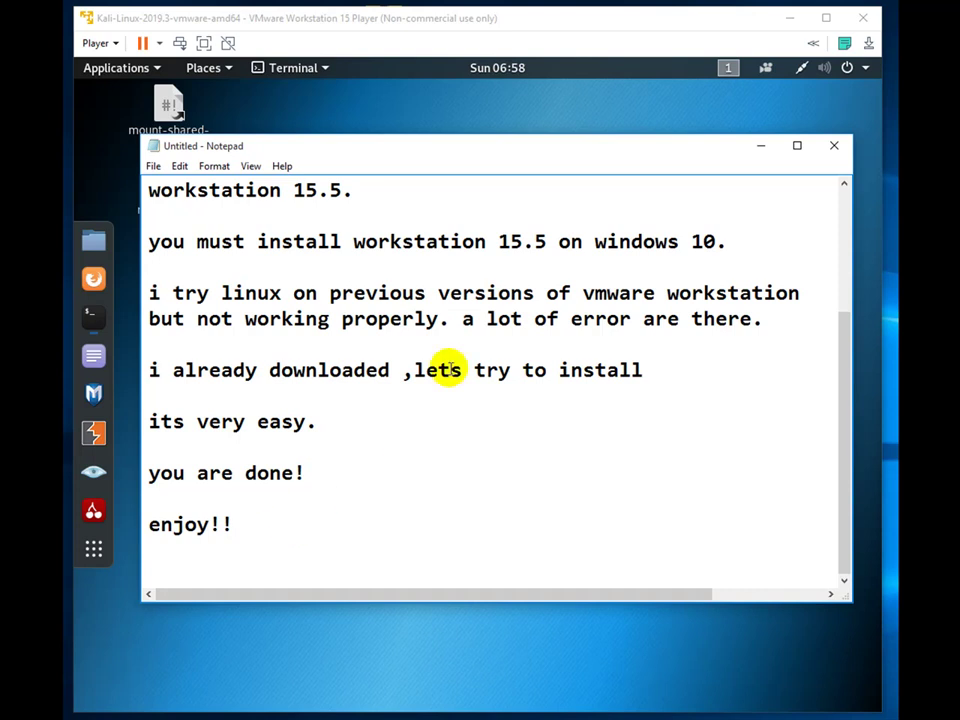
click(760, 150)
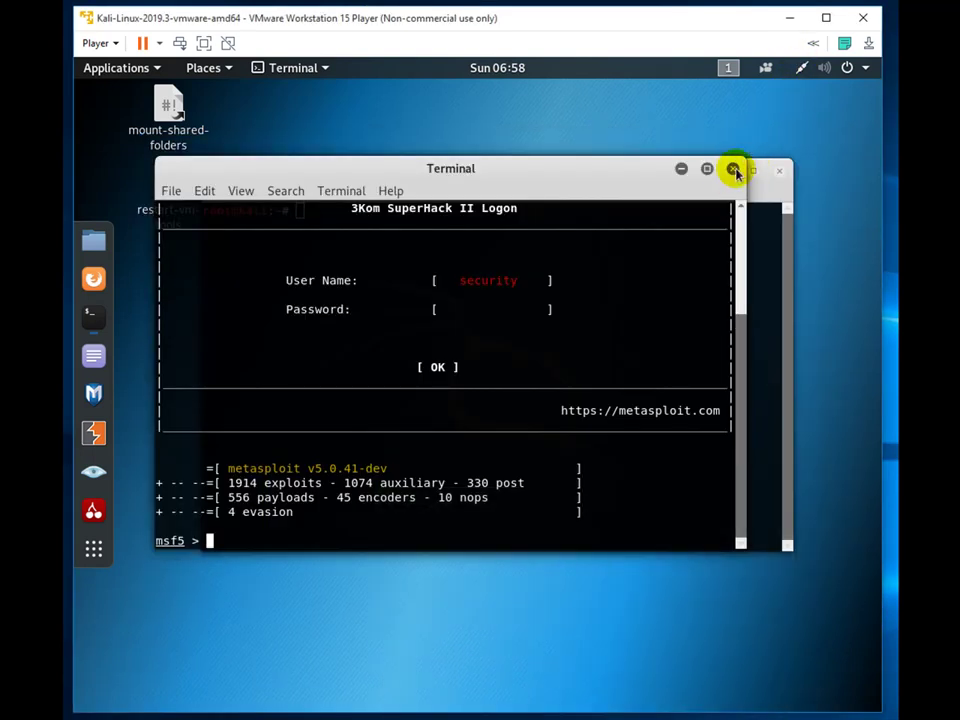
click(733, 170)
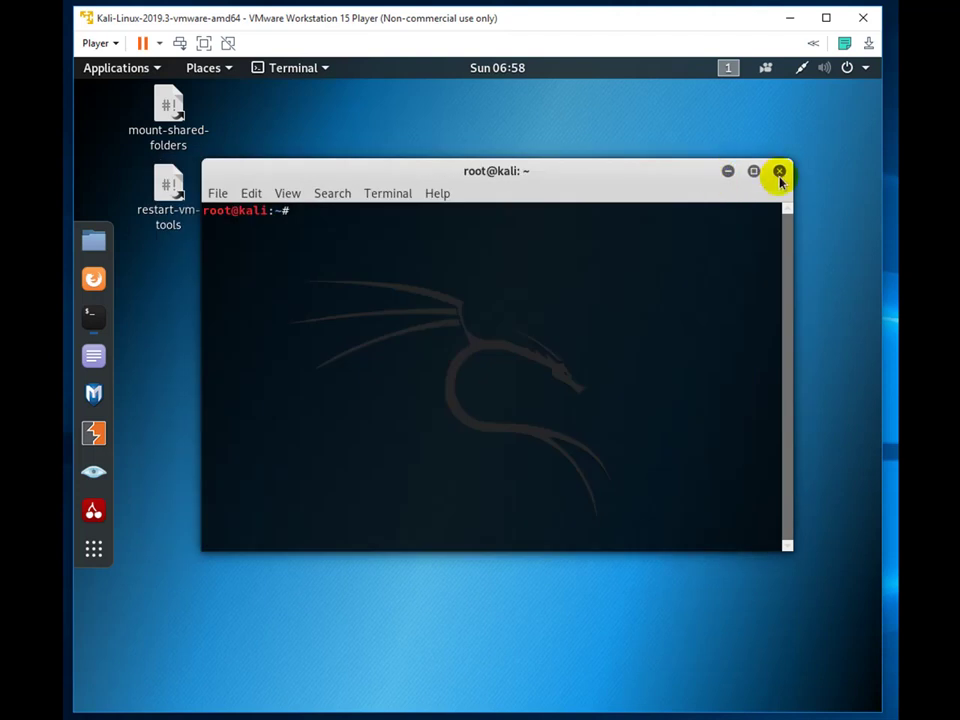